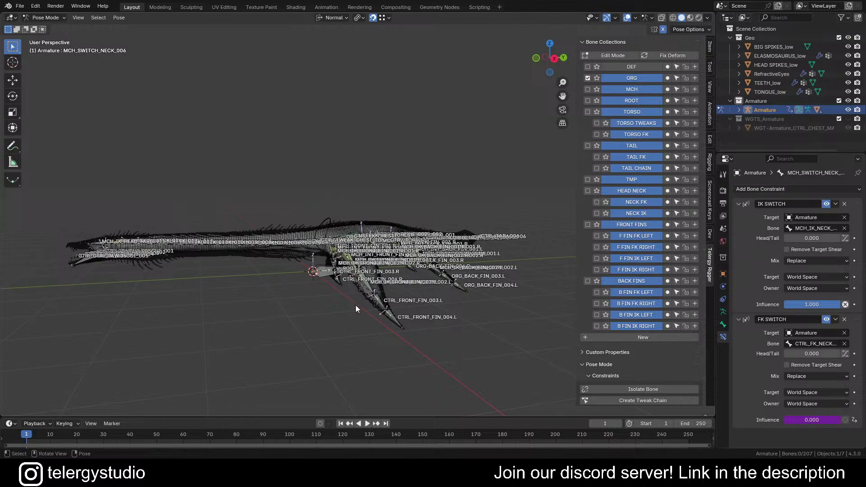
# Inspect the creature's armature along the neck, body and fins from several angles.
pyautogui.moveTo(353, 291); pyautogui.dragTo(410, 277, button='middle')
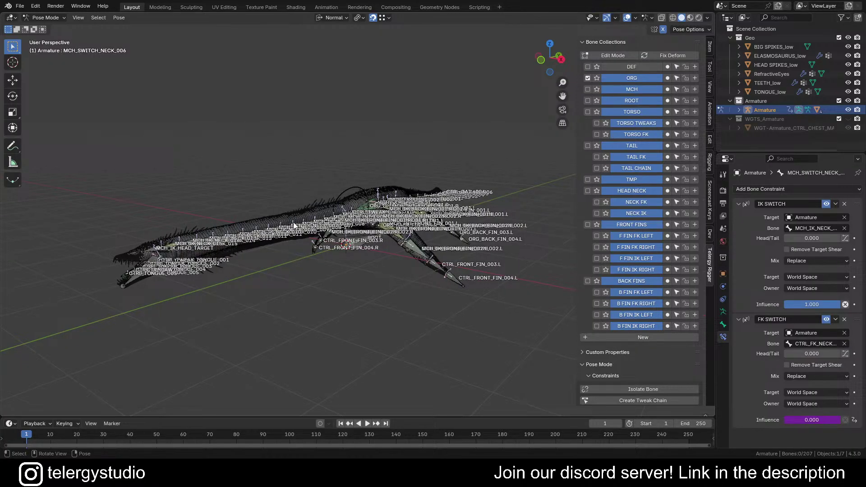
pyautogui.moveTo(296, 227); pyautogui.dragTo(312, 247, button='middle')
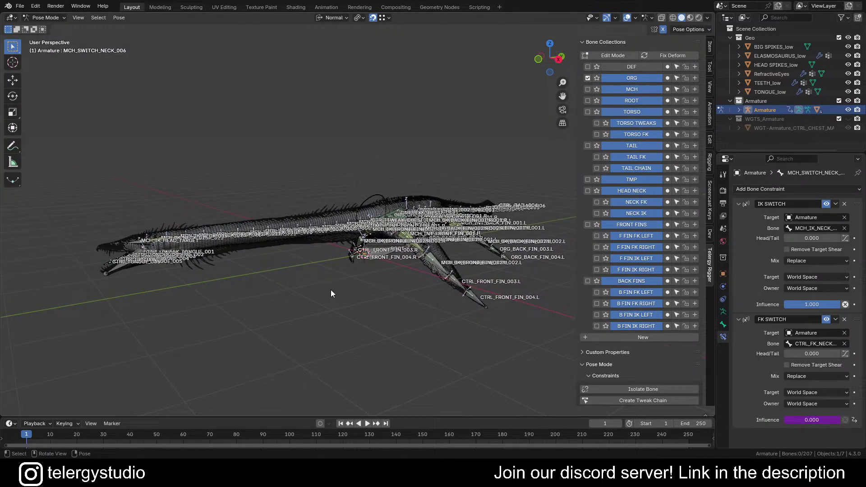
pyautogui.moveTo(330, 291); pyautogui.dragTo(329, 250, button='middle')
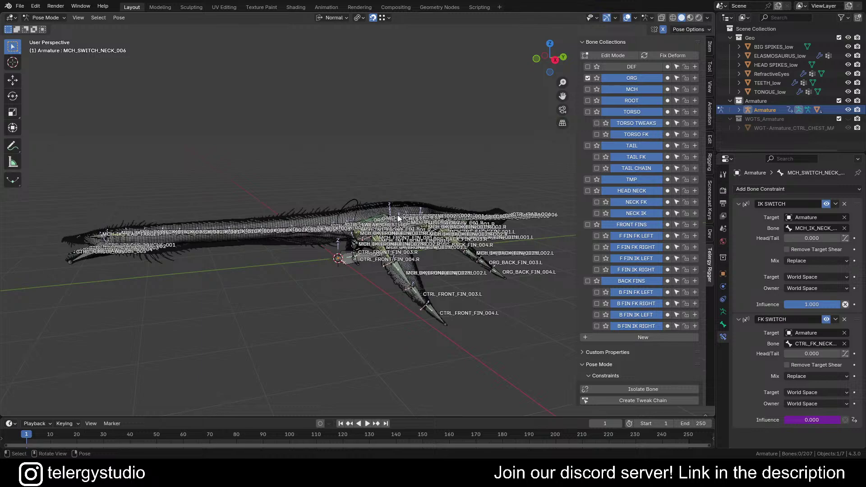
pyautogui.moveTo(383, 228); pyautogui.dragTo(378, 229, button='middle')
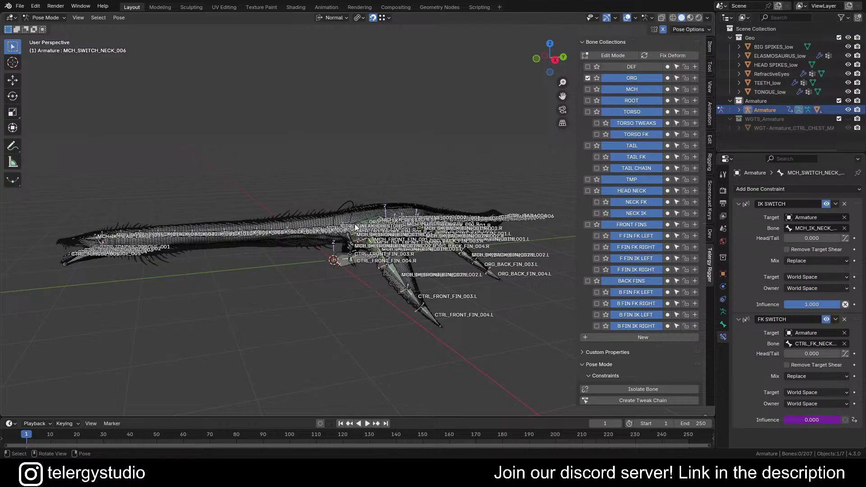
pyautogui.moveTo(296, 234); pyautogui.dragTo(341, 234, button='middle')
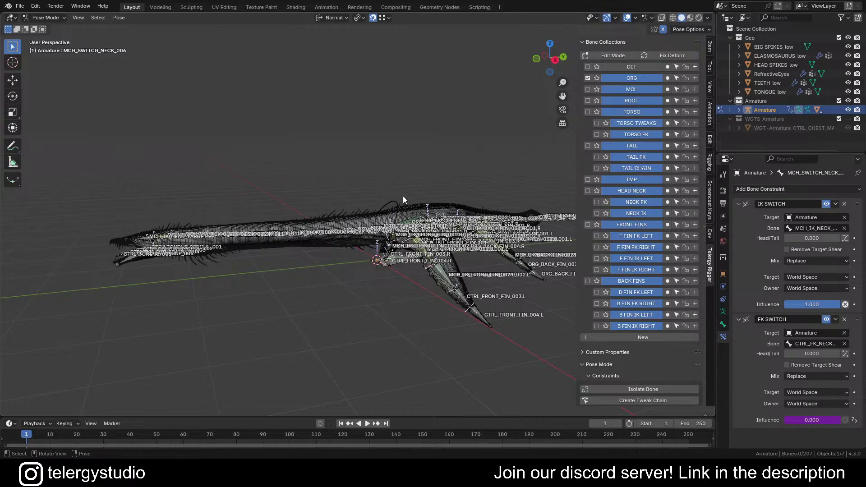
pyautogui.scroll(3, 424, 236)
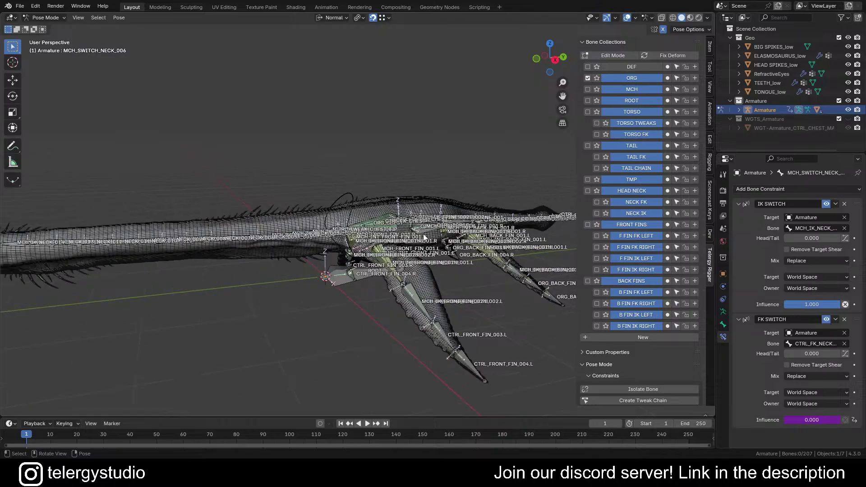
pyautogui.moveTo(424, 236); pyautogui.dragTo(456, 212, button='middle')
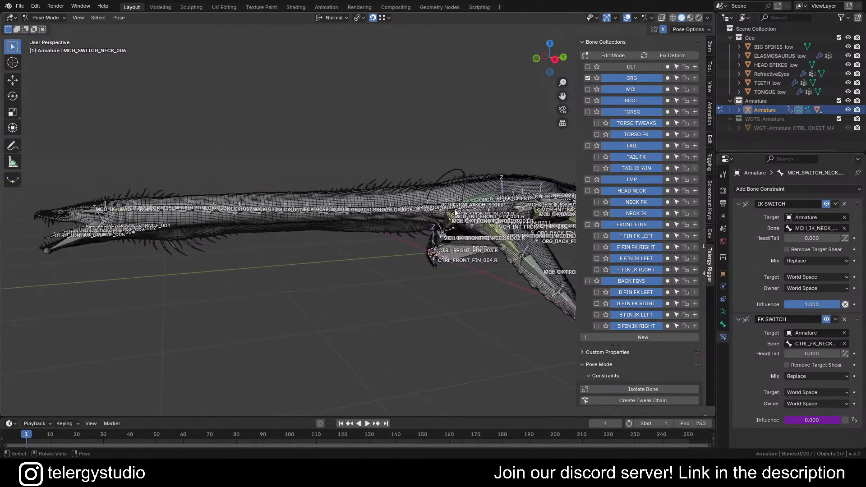
pyautogui.moveTo(180, 207); pyautogui.dragTo(159, 210, button='middle')
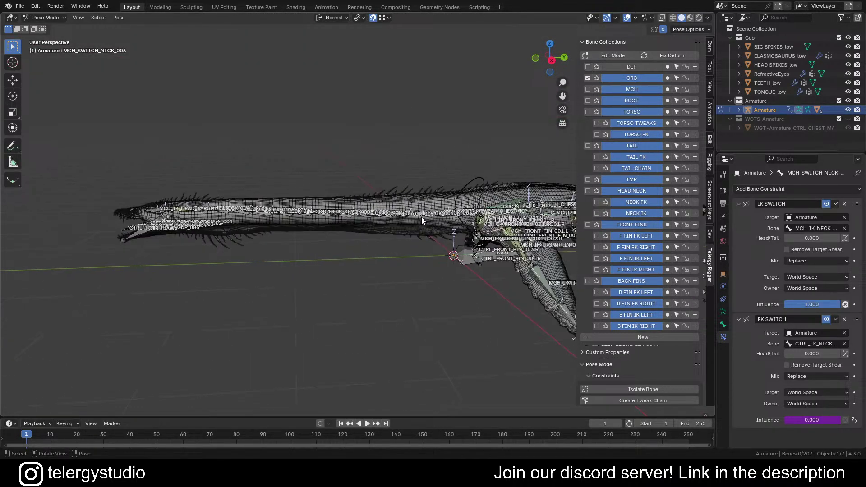
pyautogui.moveTo(421, 218); pyautogui.dragTo(370, 228, button='middle')
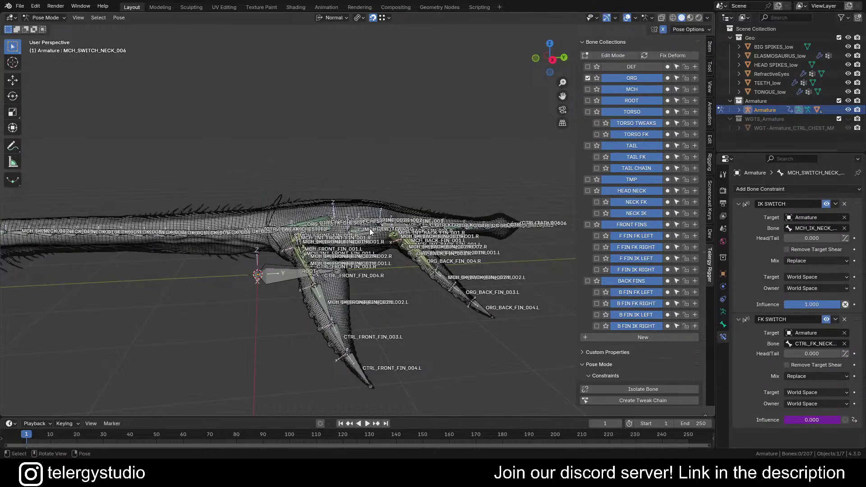
pyautogui.moveTo(311, 229)
pyautogui.keyDown('shift'); pyautogui.mouseDown(button='middle')
pyautogui.moveTo(439, 222)
pyautogui.moveTo(241, 228)
pyautogui.moveTo(318, 226)
pyautogui.moveTo(302, 225)
pyautogui.mouseUp(button='middle'); pyautogui.keyUp('shift')
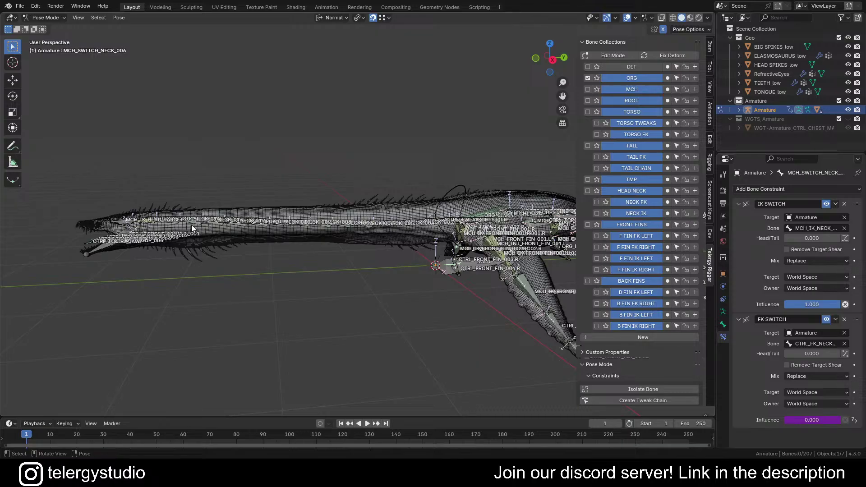
# Reveal the hidden bones in the creature's head and clear the selection.
pyautogui.moveTo(141, 228)
pyautogui.mouseDown(button='middle')
pyautogui.moveTo(160, 231)
pyautogui.moveTo(151, 229)
pyautogui.mouseUp(button='middle')
pyautogui.scroll(5, 163, 221)
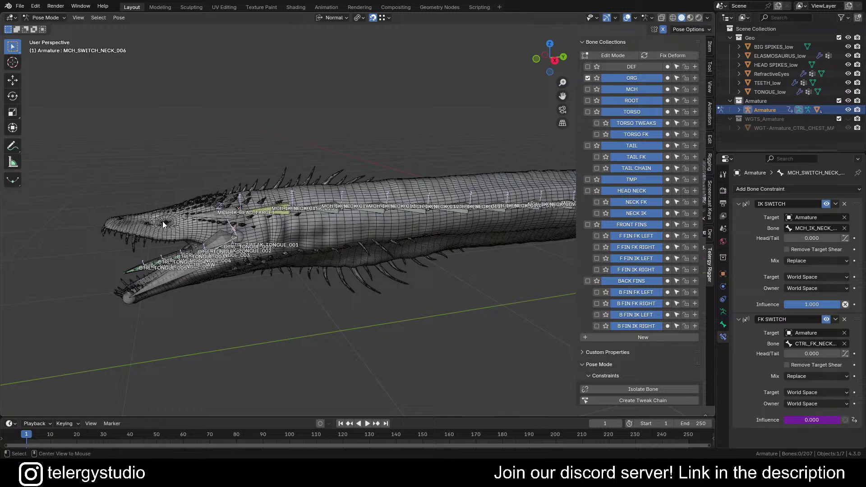
pyautogui.hotkey('alt', 'h')
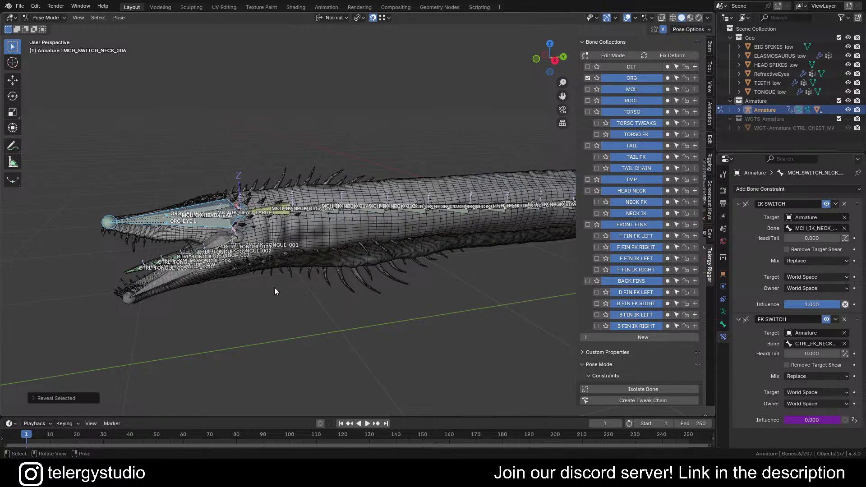
pyautogui.click(360, 333)
# Select the MCH_SWITCH_HEAD bone in the head to view its IK and FK switch constraints.
pyautogui.moveTo(359, 332); pyautogui.dragTo(248, 245, button='middle')
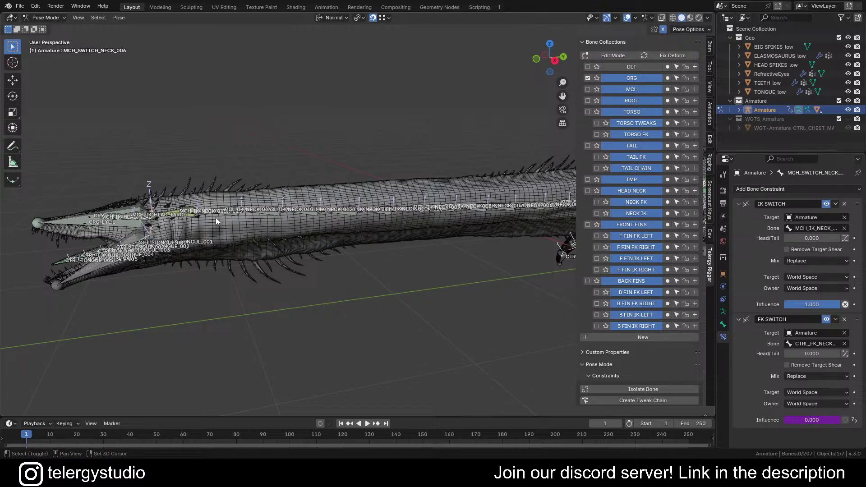
pyautogui.keyDown('shift'); pyautogui.moveTo(215, 217); pyautogui.dragTo(266, 228, button='middle'); pyautogui.keyUp('shift')
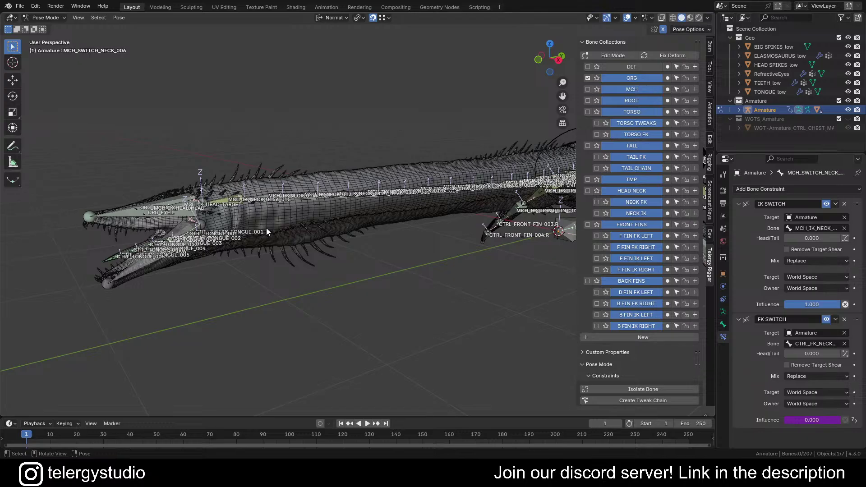
pyautogui.moveTo(173, 235); pyautogui.dragTo(238, 200, button='middle')
pyautogui.scroll(3, 193, 185)
pyautogui.scroll(2, 240, 178)
pyautogui.scroll(2, 241, 179)
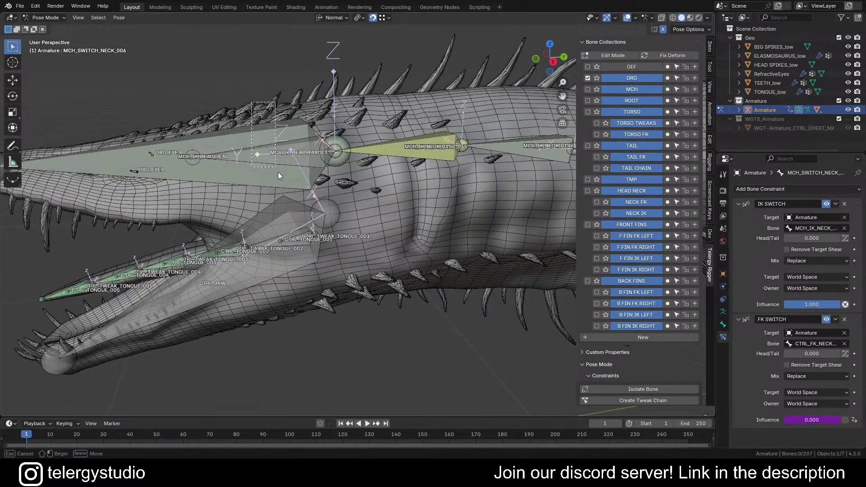
pyautogui.click(279, 175)
# Cycle through the overlapping head bones from CTRL_FK_HEAD to MCH_IK_HEAD.
pyautogui.scroll(-3, 288, 160)
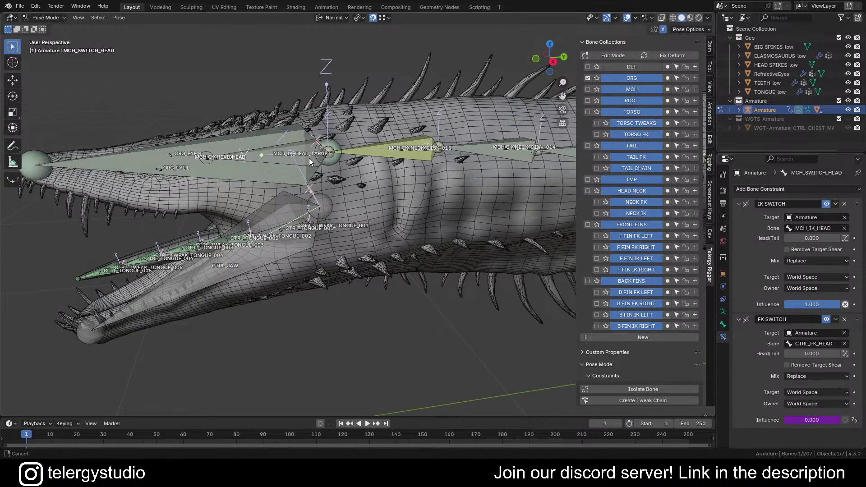
pyautogui.moveTo(309, 157); pyautogui.dragTo(296, 269, button='middle')
pyautogui.keyDown('shift'); pyautogui.moveTo(242, 266); pyautogui.dragTo(316, 251, button='middle'); pyautogui.keyUp('shift')
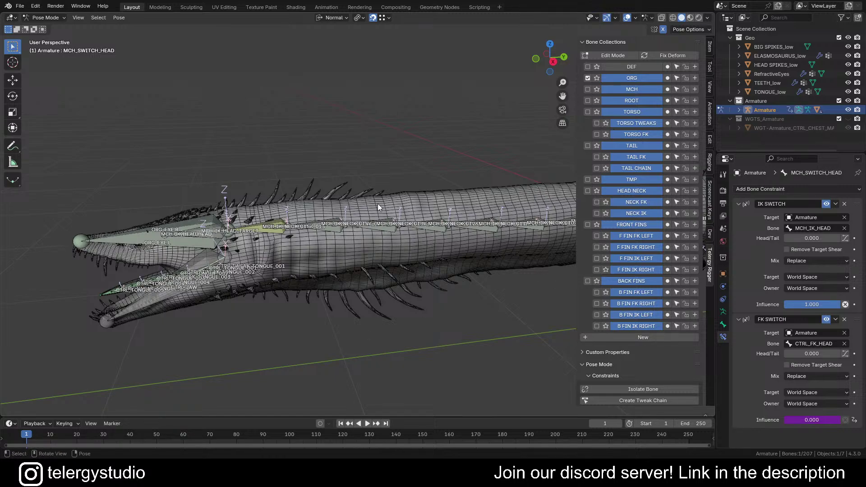
pyautogui.keyDown('shift'); pyautogui.moveTo(275, 243); pyautogui.dragTo(305, 234, button='middle'); pyautogui.keyUp('shift')
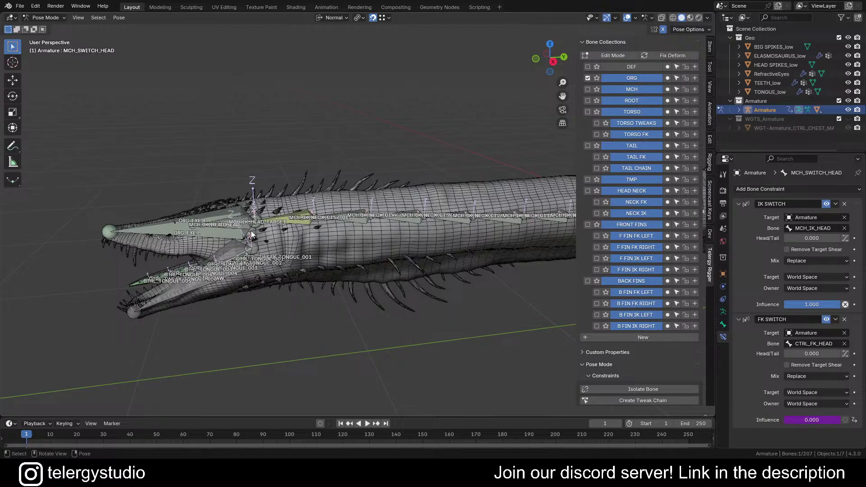
pyautogui.scroll(2, 250, 231)
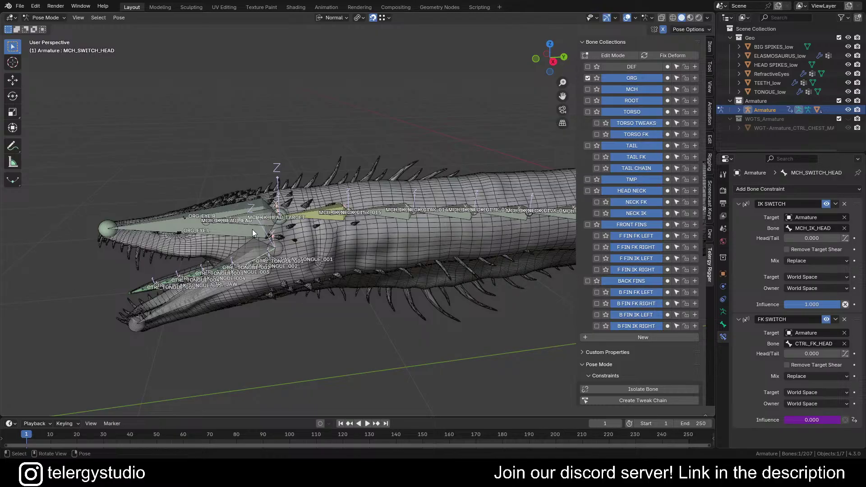
pyautogui.scroll(2, 252, 229)
pyautogui.click(256, 223)
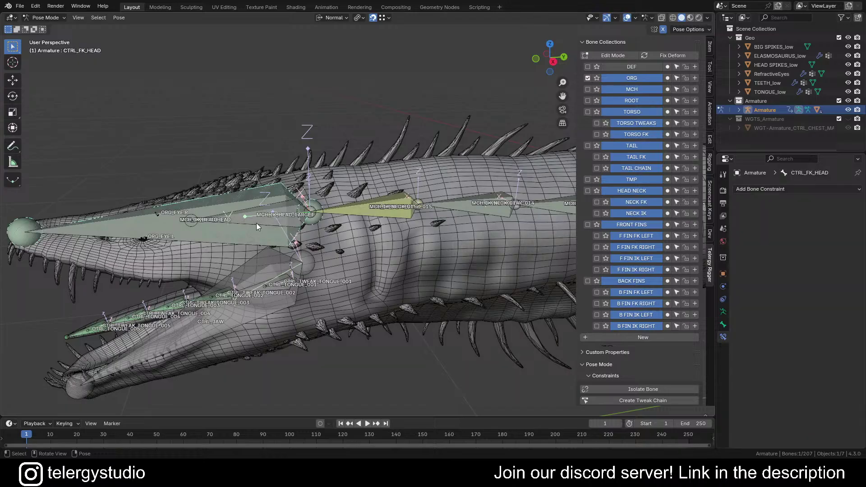
pyautogui.click(256, 222)
# Hide the left and right IK bone collections of both the front fins and the back fins.
pyautogui.scroll(-3, 256, 223)
pyautogui.keyDown('shift'); pyautogui.moveTo(285, 223); pyautogui.dragTo(666, 169, button='middle'); pyautogui.keyUp('shift')
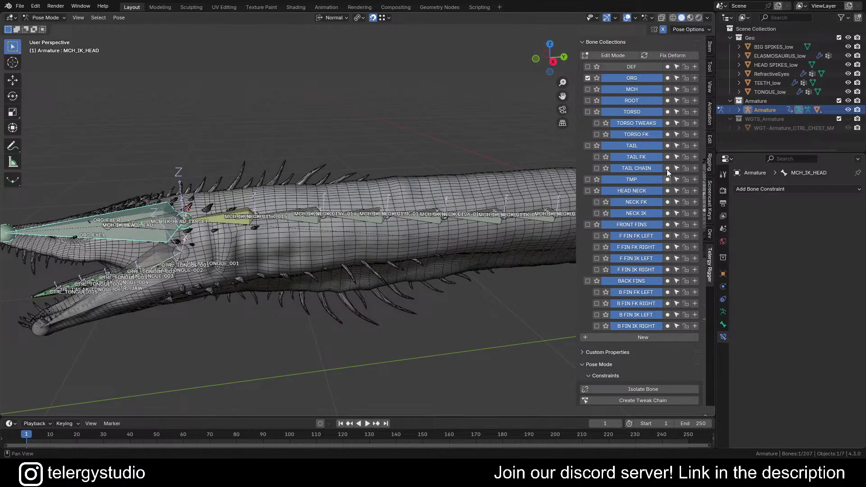
pyautogui.scroll(-2, 636, 112)
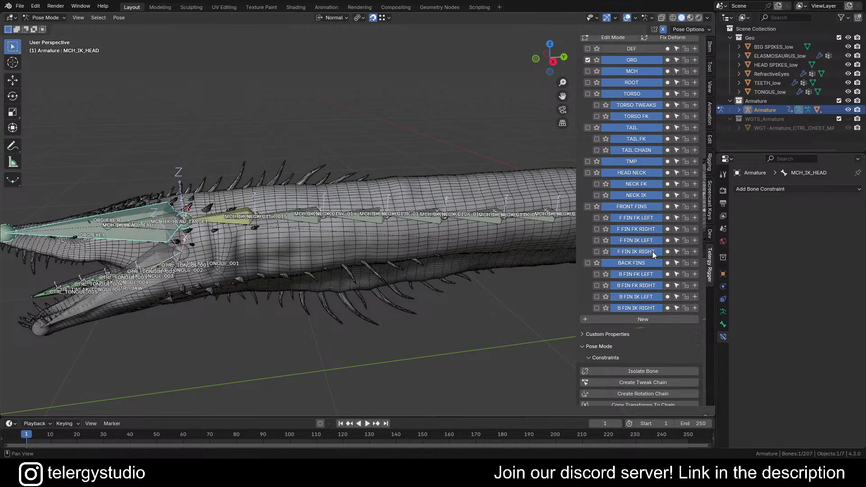
pyautogui.click(642, 242)
pyautogui.scroll(-2, 642, 282)
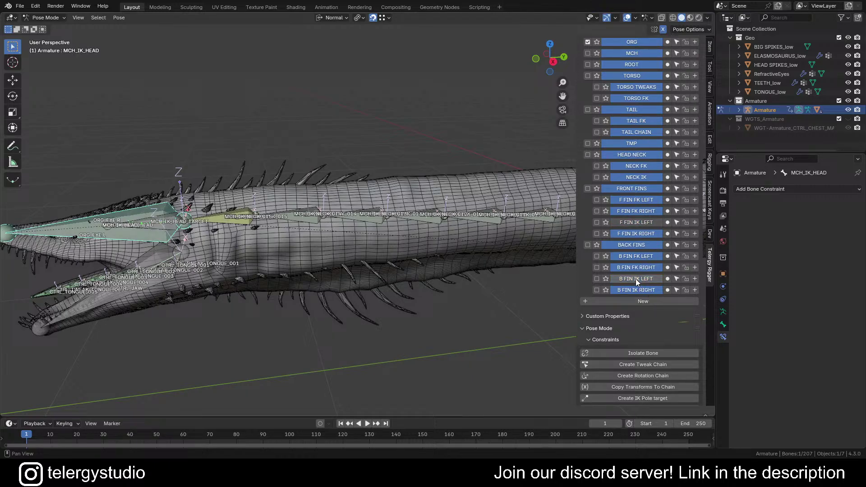
pyautogui.click(645, 292)
pyautogui.click(643, 233)
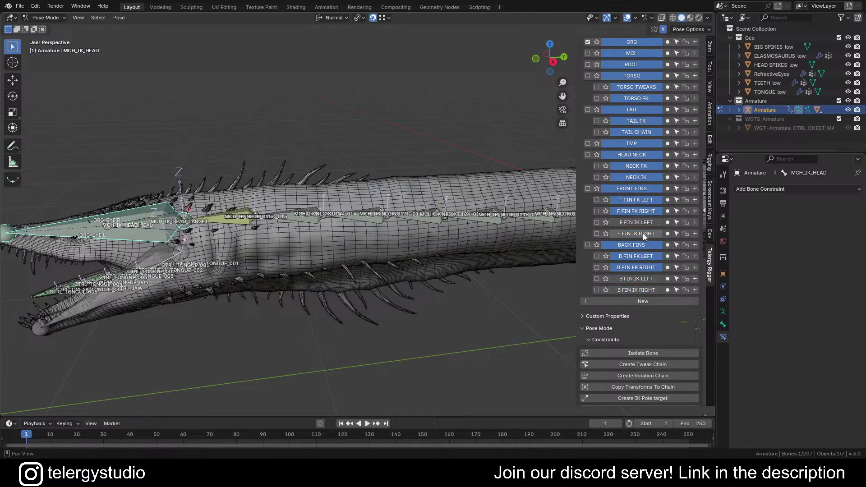
# Check which bones belong to the NECK IK collection by hiding it and showing it again.
pyautogui.scroll(2, 642, 234)
pyautogui.click(640, 194)
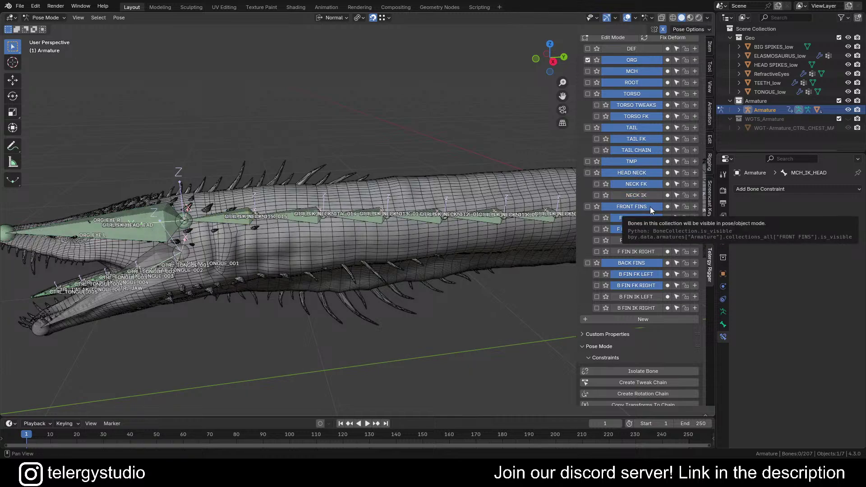
pyautogui.click(648, 196)
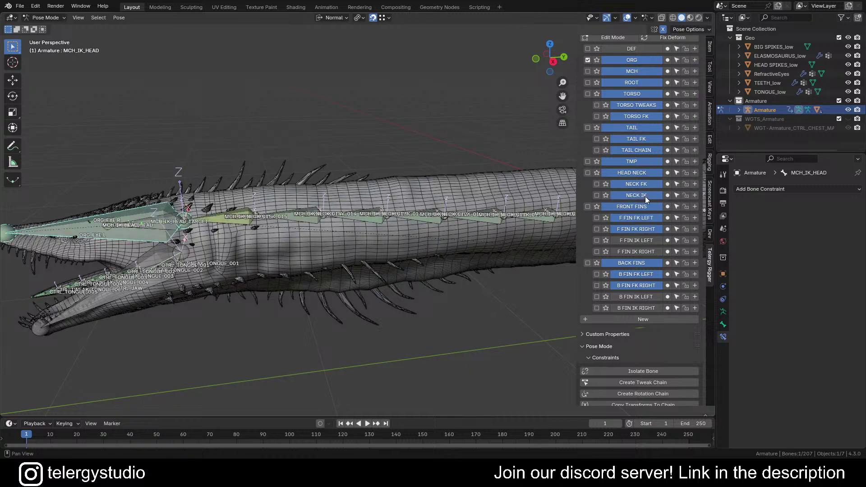
# Select the MCH_IK_HEAD_TARGET bone among the overlapping head bones and assign it to the MCH collection.
pyautogui.scroll(3, 151, 217)
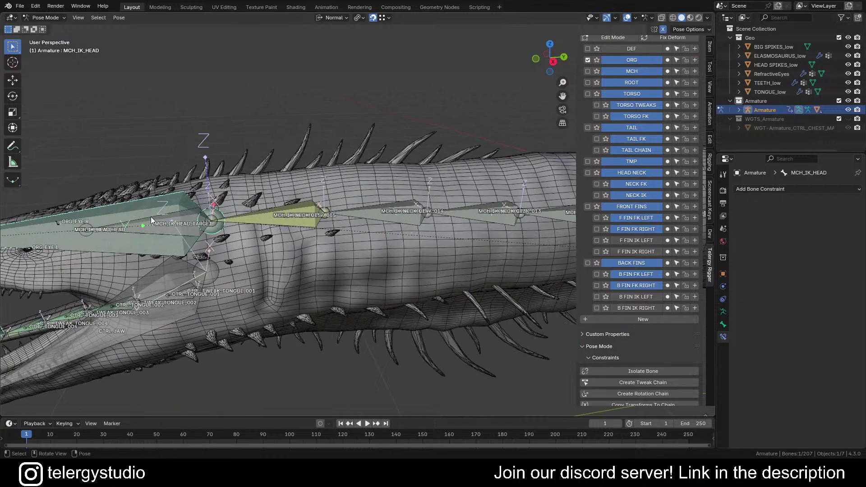
pyautogui.scroll(1, 151, 220)
pyautogui.click(176, 228)
pyautogui.keyDown('alt'); pyautogui.click(178, 229); pyautogui.keyUp('alt')
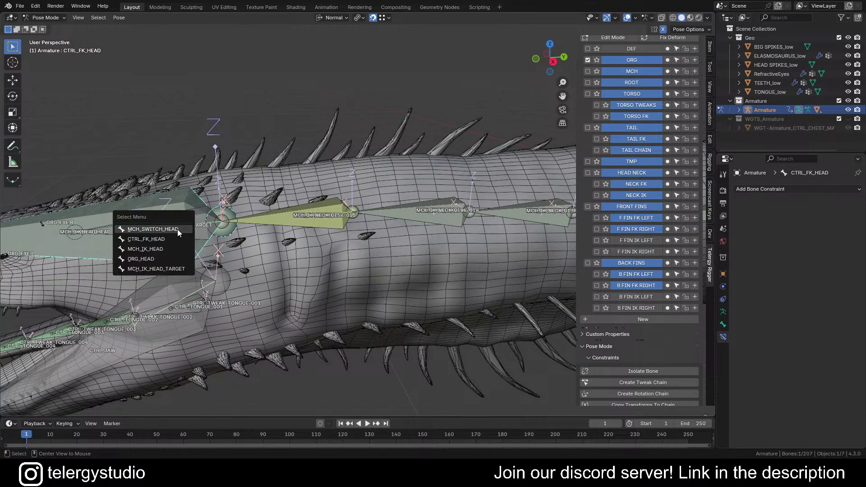
pyautogui.click(166, 269)
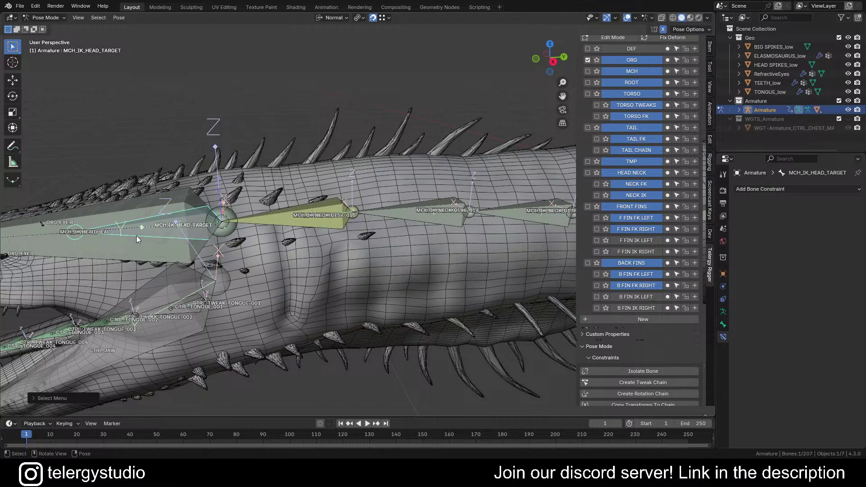
pyautogui.click(667, 71)
# Hide the NECK IK and MCH bone collections.
pyautogui.click(639, 196)
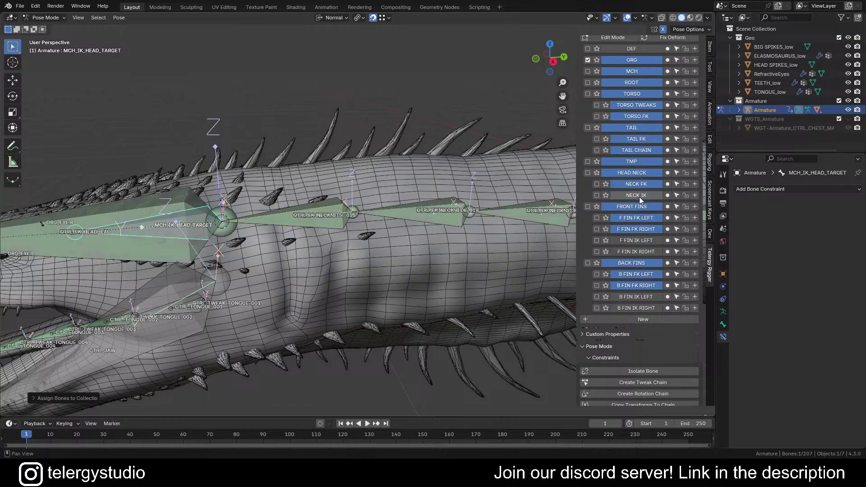
pyautogui.click(634, 71)
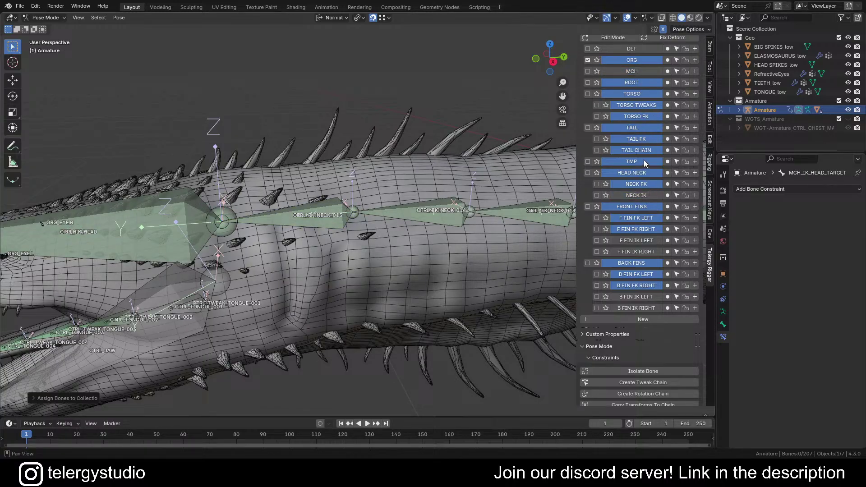
pyautogui.scroll(-3, 648, 94)
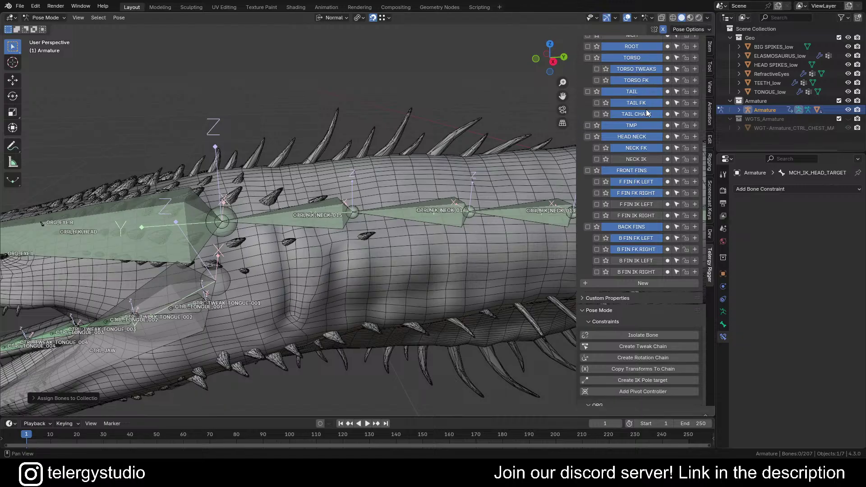
# Run Select Bones By Name on the armature with the bone name "neck".
pyautogui.moveTo(315, 198); pyautogui.dragTo(340, 203, button='middle')
pyautogui.scroll(-5, 340, 204)
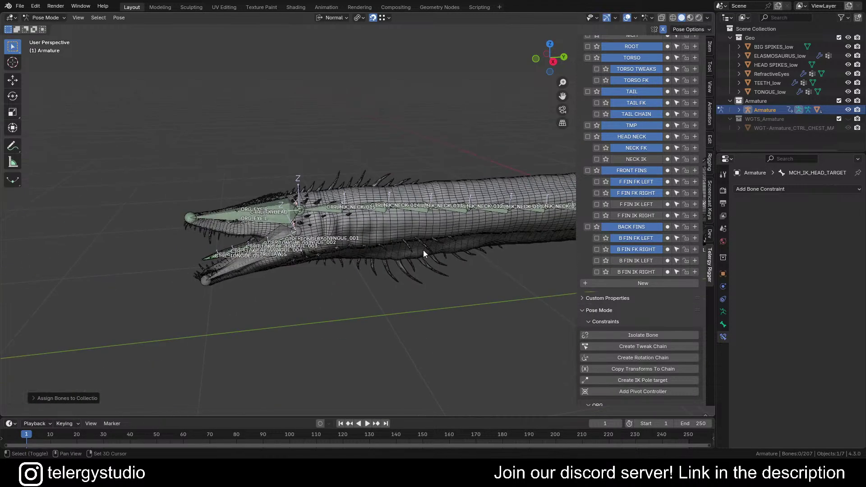
pyautogui.keyDown('shift'); pyautogui.moveTo(422, 250); pyautogui.dragTo(248, 295, button='middle'); pyautogui.keyUp('shift')
pyautogui.hotkey('ctrl', 'f')
pyautogui.click(279, 296)
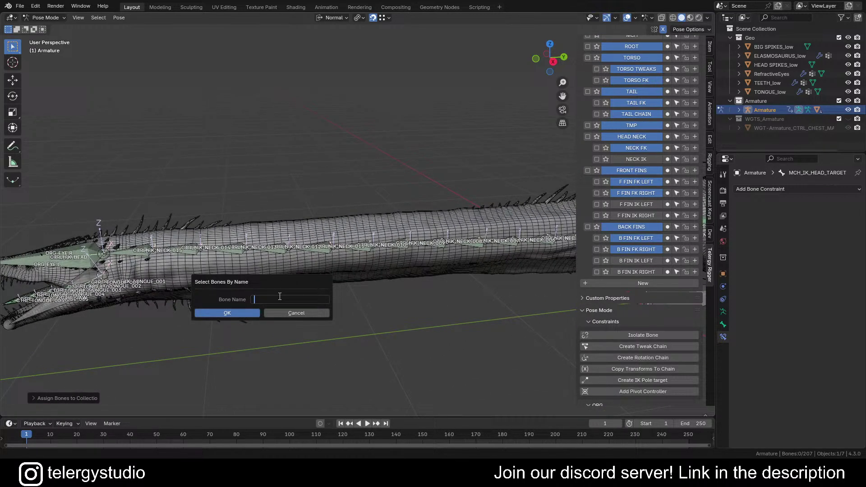
pyautogui.write('neck')
pyautogui.press('Return')
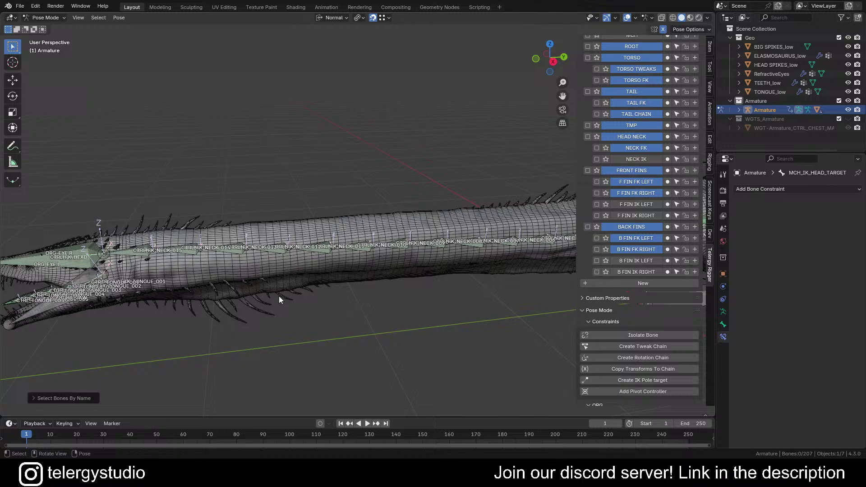
# Hide the armature's bones and reveal all hidden bones again.
pyautogui.press('h')
pyautogui.scroll(-4, 292, 285)
pyautogui.moveTo(404, 291); pyautogui.dragTo(298, 308, button='middle')
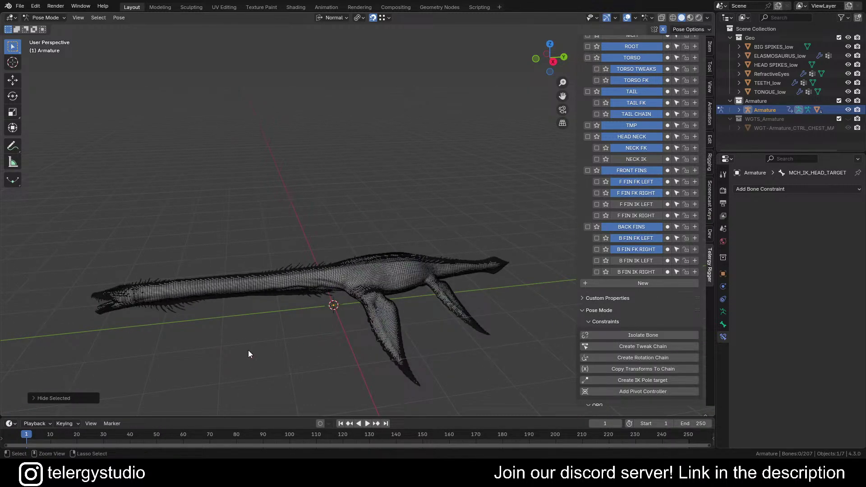
pyautogui.hotkey('alt', 'h')
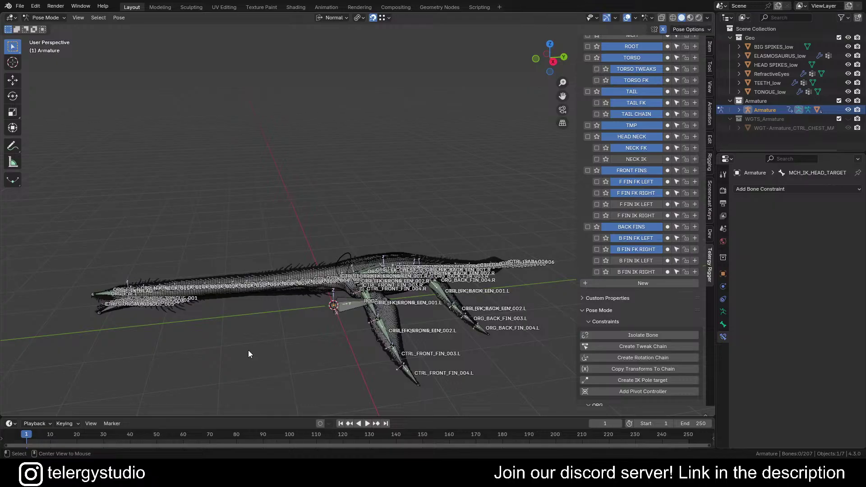
# Examine the visible bones along the head, neck, spine and pelvis, including the CTRL_PELVIS bone.
pyautogui.moveTo(270, 315); pyautogui.dragTo(106, 198, button='middle')
pyautogui.scroll(5, 105, 198)
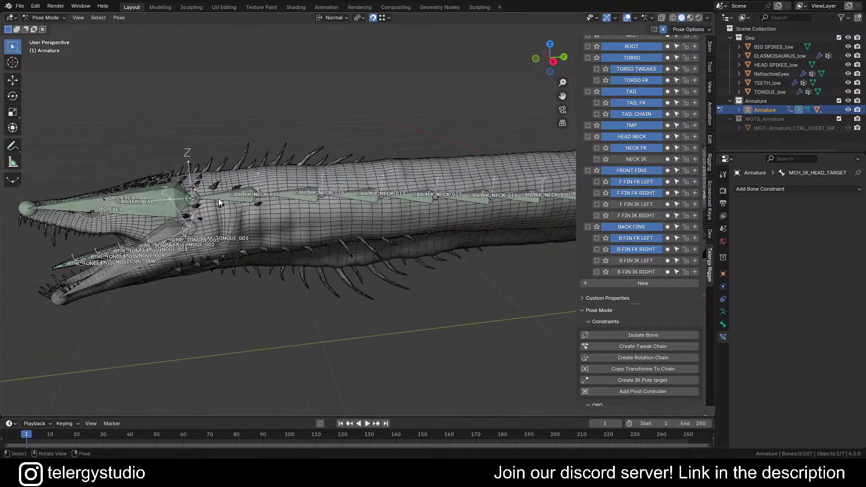
pyautogui.moveTo(218, 198); pyautogui.dragTo(288, 236, button='middle')
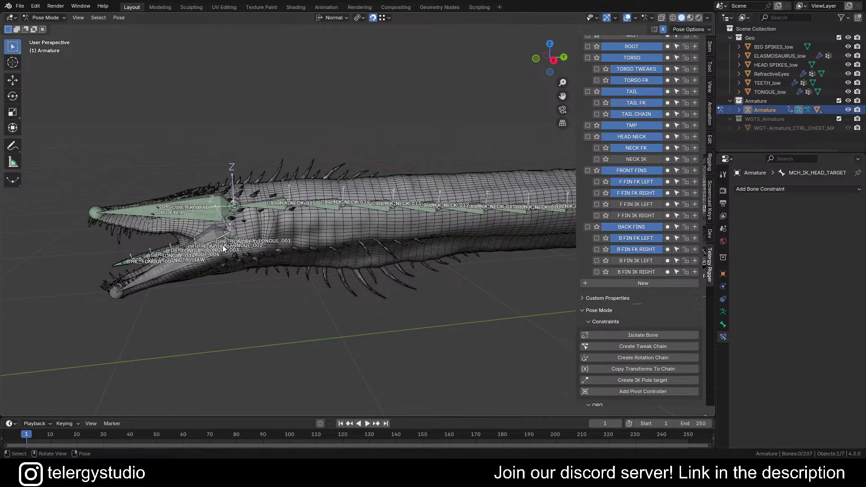
pyautogui.moveTo(258, 236)
pyautogui.keyDown('shift'); pyautogui.mouseDown(button='middle')
pyautogui.moveTo(204, 270)
pyautogui.moveTo(245, 271)
pyautogui.moveTo(273, 245)
pyautogui.moveTo(218, 242)
pyautogui.moveTo(418, 242)
pyautogui.moveTo(329, 242)
pyautogui.moveTo(280, 270)
pyautogui.moveTo(261, 247)
pyautogui.mouseUp(button='middle'); pyautogui.keyUp('shift')
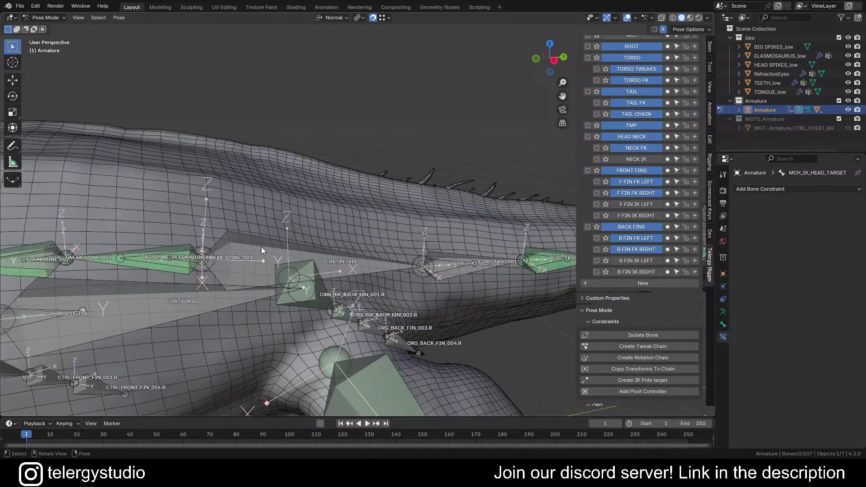
pyautogui.click(261, 247)
pyautogui.scroll(-3, 261, 247)
pyautogui.scroll(2, 293, 243)
pyautogui.moveTo(333, 241); pyautogui.dragTo(341, 242, button='middle')
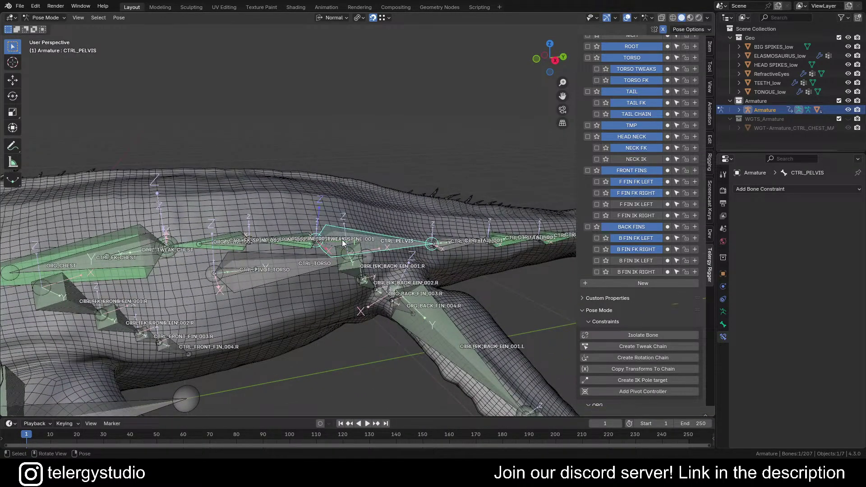
pyautogui.scroll(-5, 331, 233)
pyautogui.scroll(-4, 330, 234)
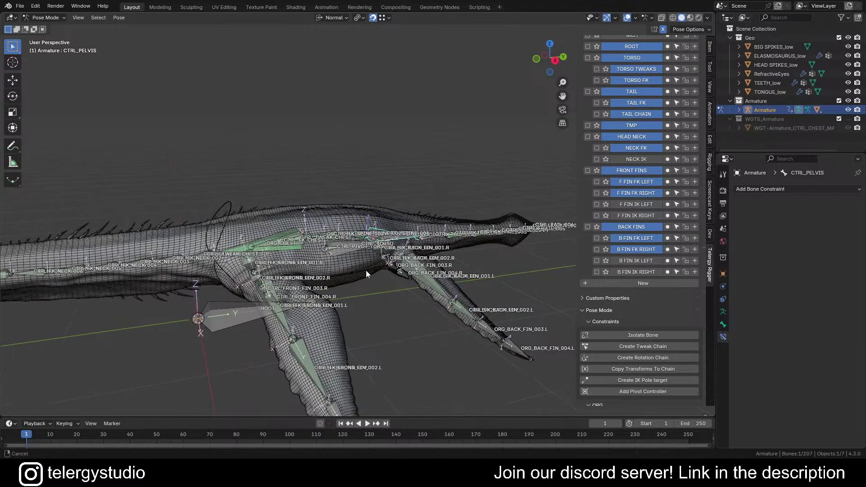
pyautogui.scroll(-2, 370, 220)
pyautogui.scroll(8, 347, 237)
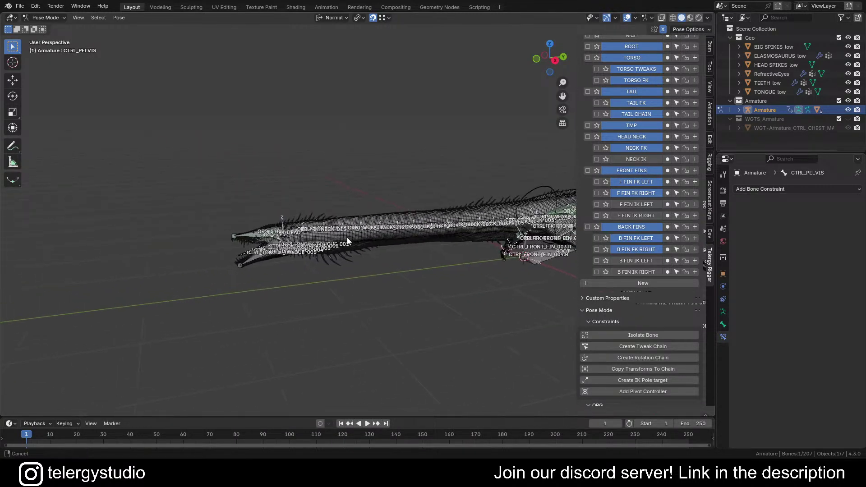
pyautogui.moveTo(329, 232); pyautogui.dragTo(347, 247, button='middle')
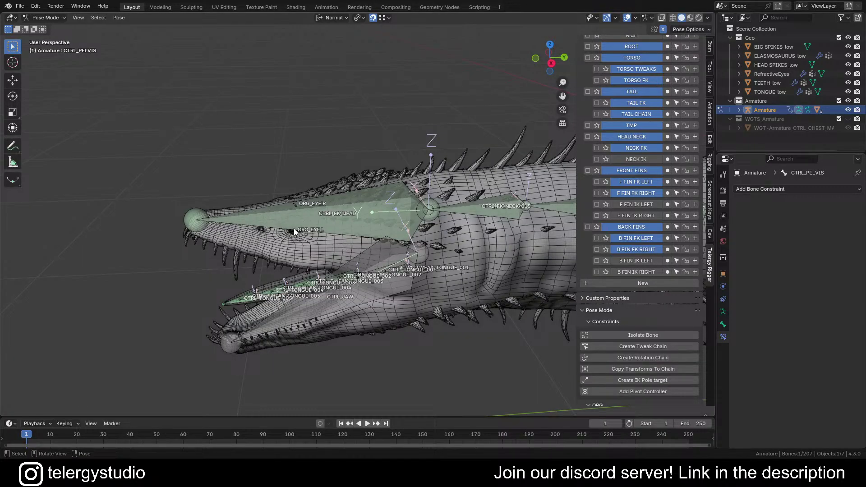
# Assign the CTRL_JAW bone to the HEAD NECK collection, toggling the collection's visibility to check its members.
pyautogui.moveTo(294, 228); pyautogui.dragTo(303, 211, button='middle')
pyautogui.click(280, 312)
pyautogui.moveTo(333, 267)
pyautogui.mouseDown(button='middle')
pyautogui.moveTo(372, 270)
pyautogui.moveTo(342, 270)
pyautogui.mouseUp(button='middle')
pyautogui.scroll(1, 631, 140)
pyautogui.scroll(2, 631, 140)
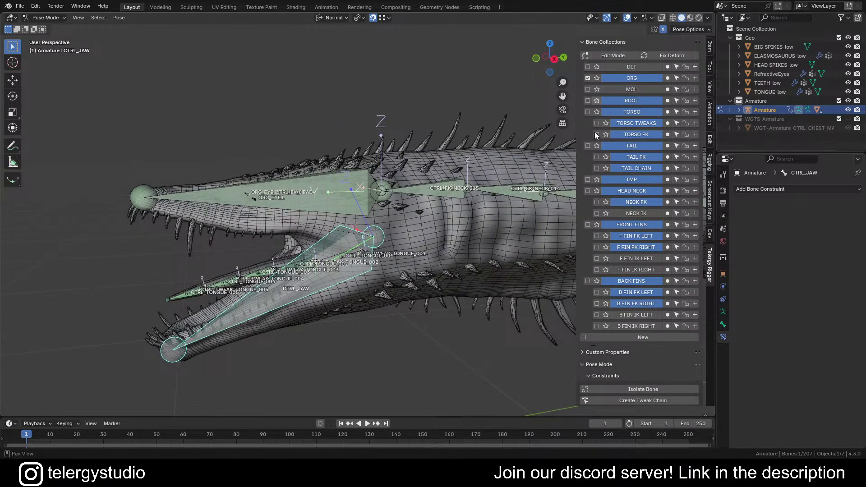
pyautogui.click(632, 191)
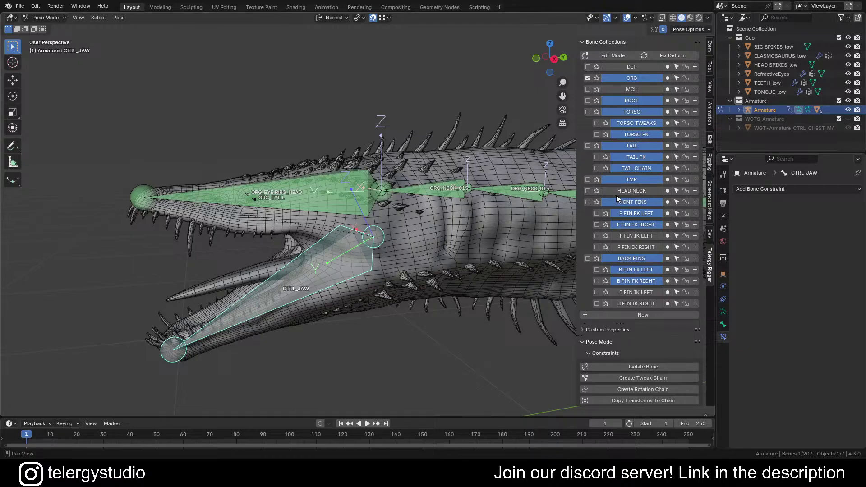
pyautogui.click(657, 194)
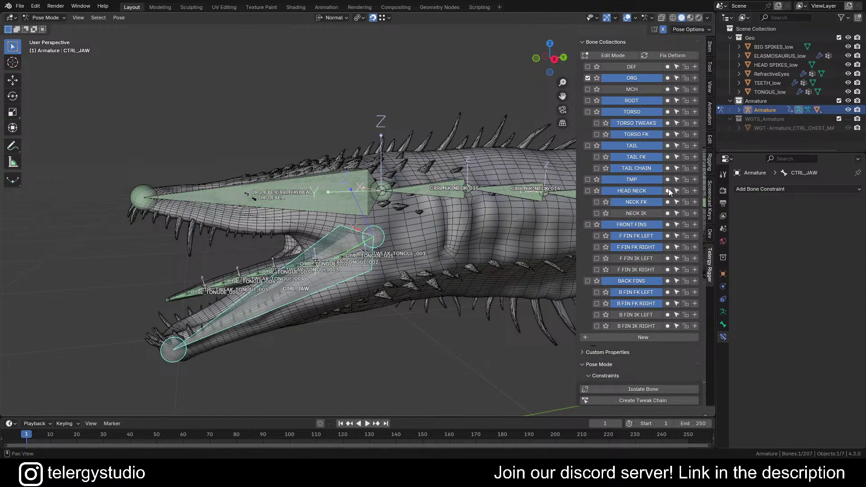
pyautogui.click(637, 193)
pyautogui.click(637, 193)
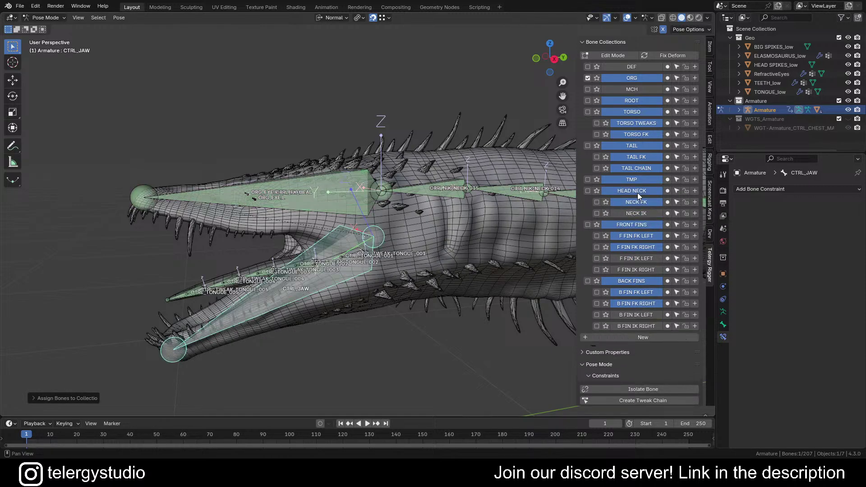
# Select the ORG_EYE.L bone and inspect the eye bones and remaining head and neck bones.
pyautogui.scroll(1, 260, 197)
pyautogui.scroll(3, 260, 196)
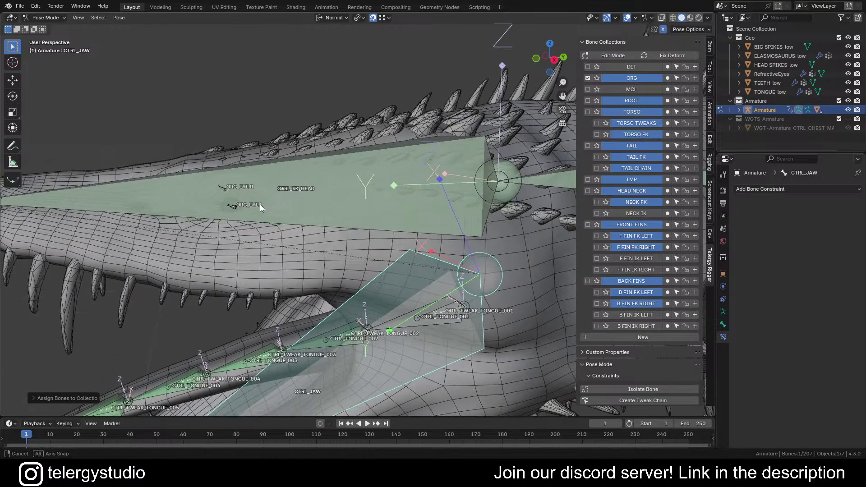
pyautogui.moveTo(260, 204); pyautogui.dragTo(334, 158, button='middle')
pyautogui.click(232, 205)
pyautogui.scroll(-2, 333, 159)
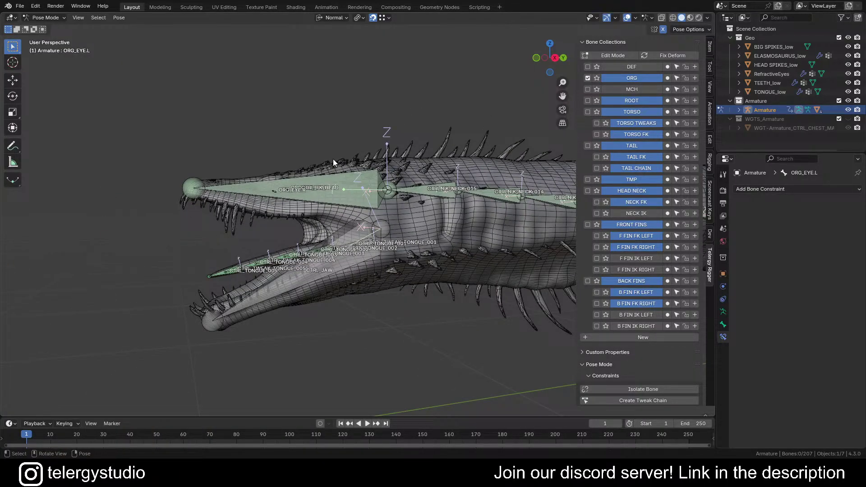
pyautogui.moveTo(244, 206); pyautogui.dragTo(260, 234, button='middle')
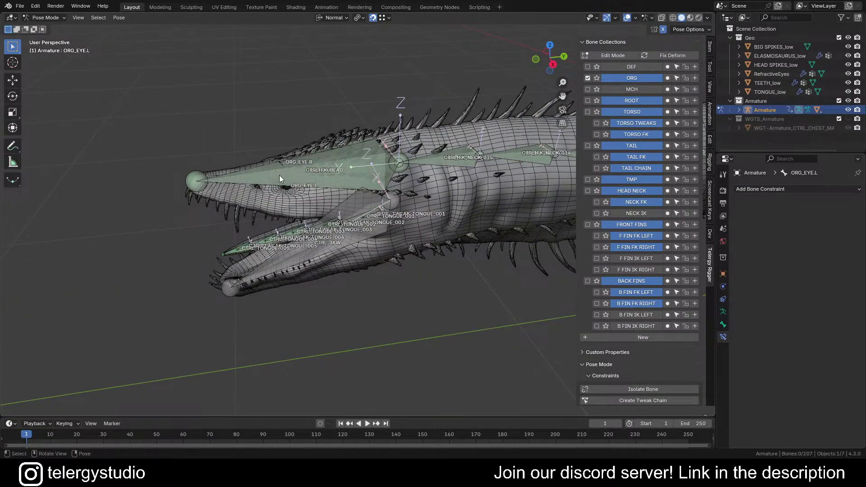
pyautogui.scroll(-6, 280, 178)
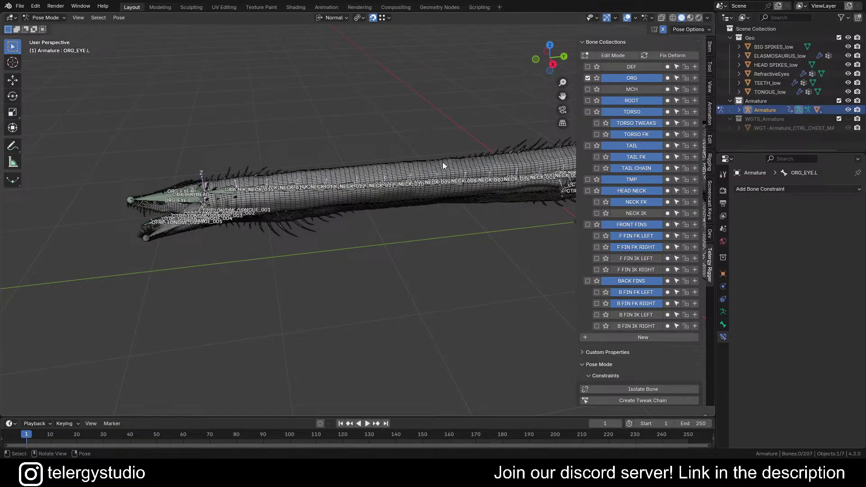
# Hide the ORG bone collection and show the NECK IK, front fin IK and back fin IK collections.
pyautogui.click(634, 79)
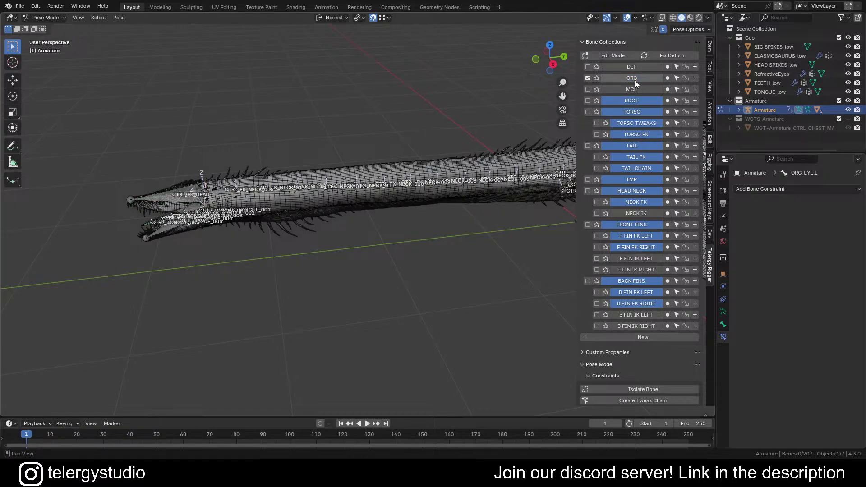
pyautogui.click(656, 214)
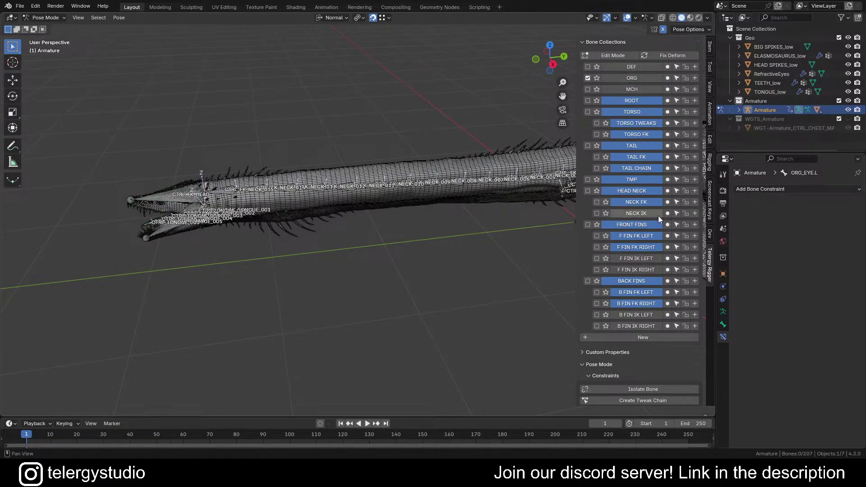
pyautogui.click(650, 259)
pyautogui.click(649, 269)
pyautogui.scroll(-4, 644, 281)
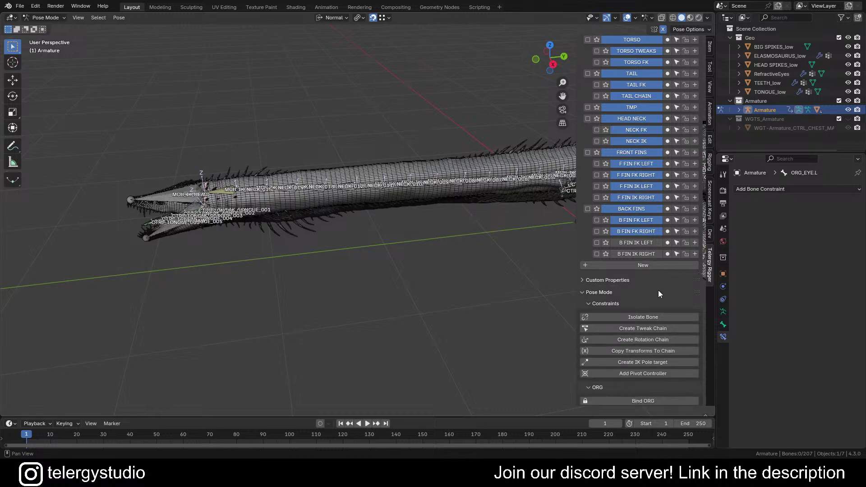
pyautogui.click(631, 251)
pyautogui.scroll(4, 645, 249)
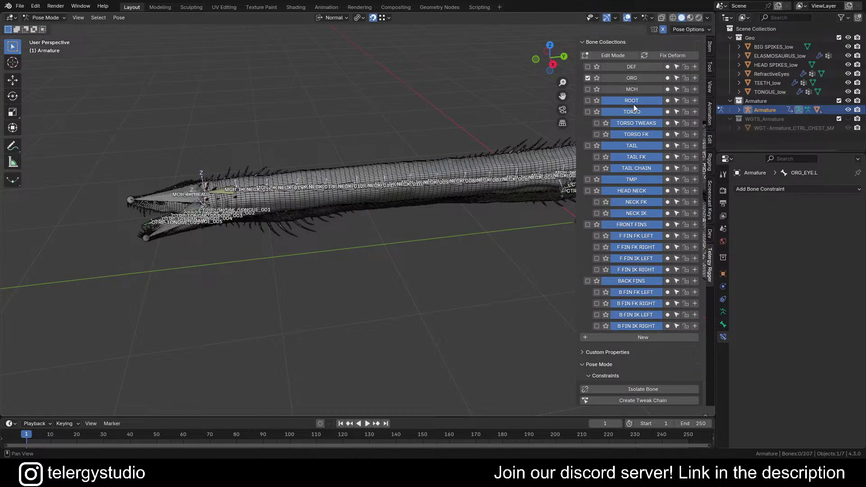
pyautogui.moveTo(369, 149); pyautogui.dragTo(313, 262, button='middle')
pyautogui.moveTo(244, 258); pyautogui.dragTo(302, 191, button='middle')
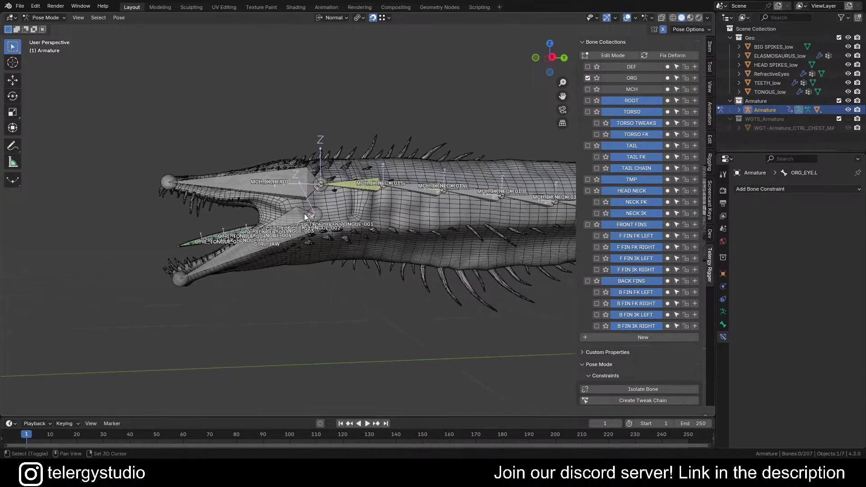
pyautogui.moveTo(101, 126); pyautogui.dragTo(442, 350)
pyautogui.scroll(-3, 372, 212)
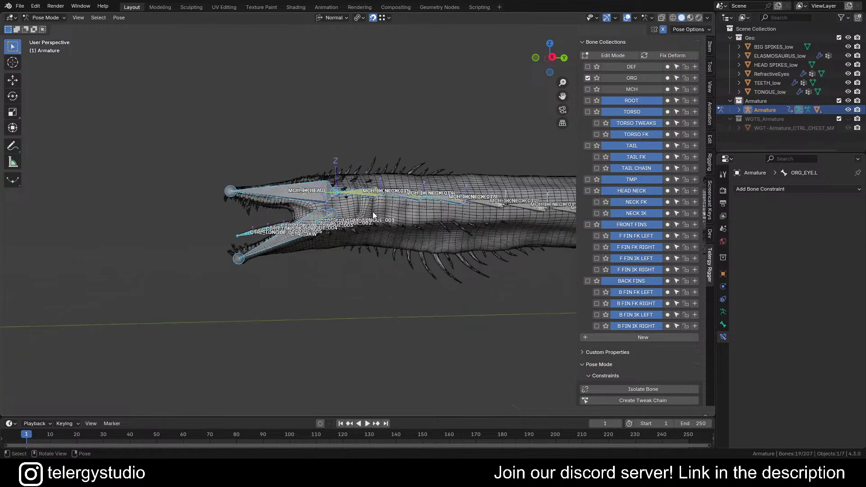
pyautogui.moveTo(372, 212); pyautogui.dragTo(173, 269, button='middle')
pyautogui.scroll(3, 203, 217)
pyautogui.keyDown('shift'); pyautogui.moveTo(203, 217); pyautogui.dragTo(435, 350); pyautogui.keyUp('shift')
pyautogui.scroll(-3, 424, 275)
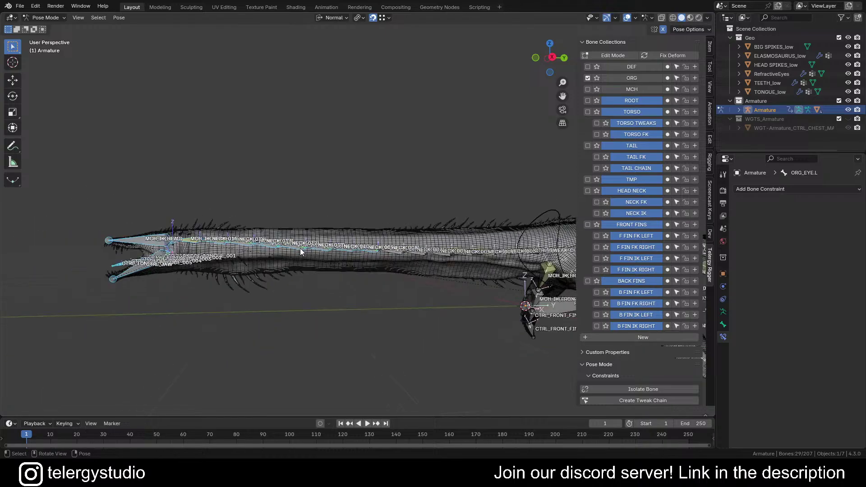
pyautogui.scroll(4, 324, 260)
pyautogui.moveTo(324, 260); pyautogui.dragTo(386, 282, button='middle')
pyautogui.scroll(-3, 386, 283)
pyautogui.scroll(6, 362, 286)
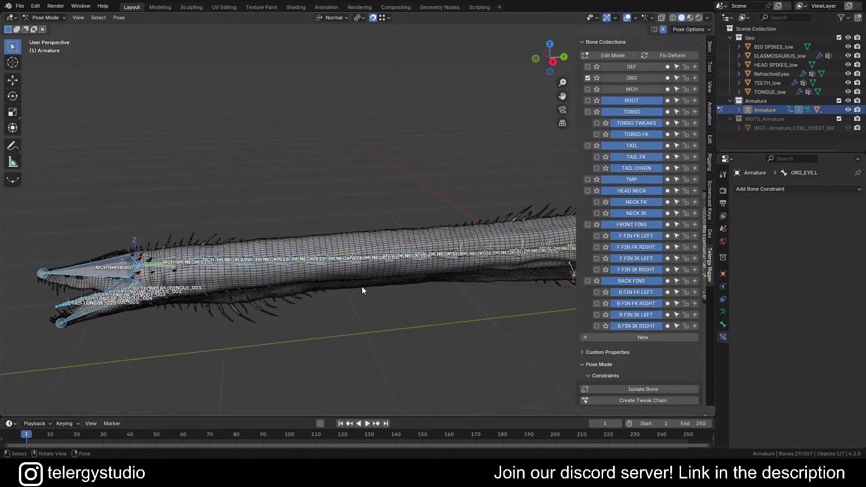
pyautogui.scroll(-5, 481, 239)
pyautogui.keyDown('shift'); pyautogui.moveTo(91, 253); pyautogui.dragTo(315, 304); pyautogui.keyUp('shift')
pyautogui.scroll(4, 361, 244)
pyautogui.keyDown('shift'); pyautogui.moveTo(401, 283); pyautogui.dragTo(422, 269); pyautogui.keyUp('shift')
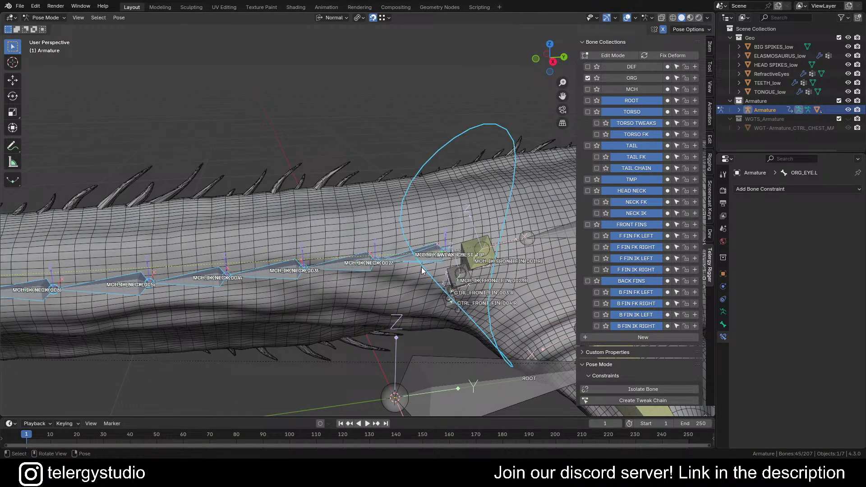
pyautogui.hotkey('ctrl', 'z')
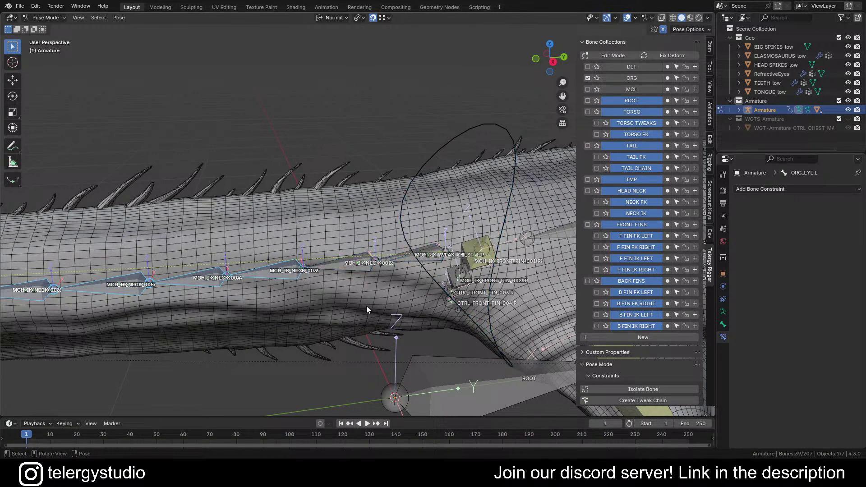
pyautogui.moveTo(385, 286); pyautogui.dragTo(341, 317, button='middle')
# Select MCH_IK_NECK_001 among the overlapping bones at the base of the neck and check which bones share that spot.
pyautogui.click(358, 214)
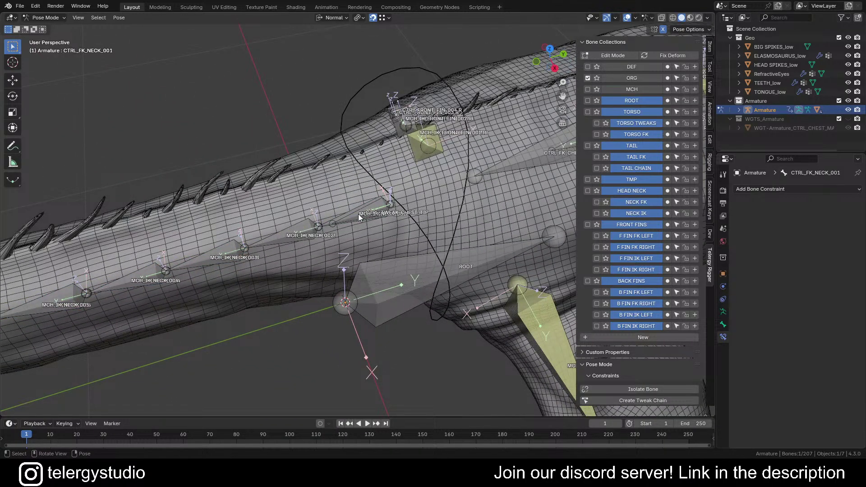
pyautogui.keyDown('alt'); pyautogui.click(358, 214); pyautogui.keyUp('alt')
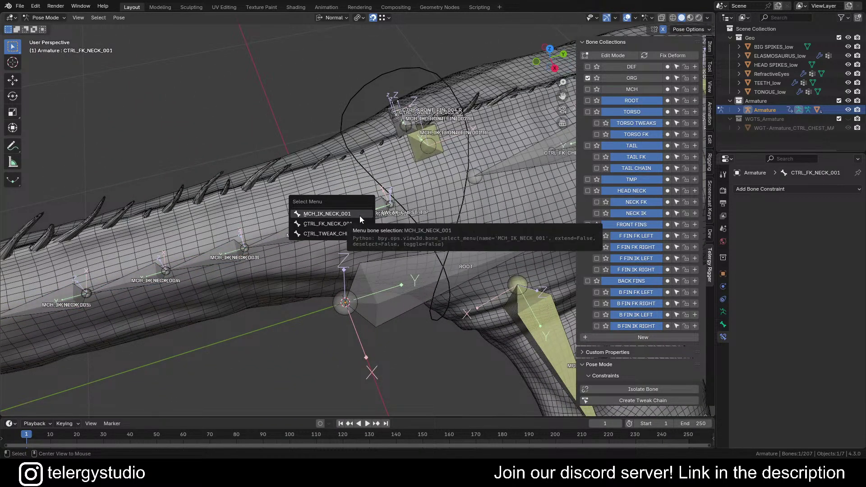
pyautogui.click(360, 215)
pyautogui.keyDown('shift'); pyautogui.moveTo(371, 229); pyautogui.dragTo(345, 257, button='middle'); pyautogui.keyUp('shift')
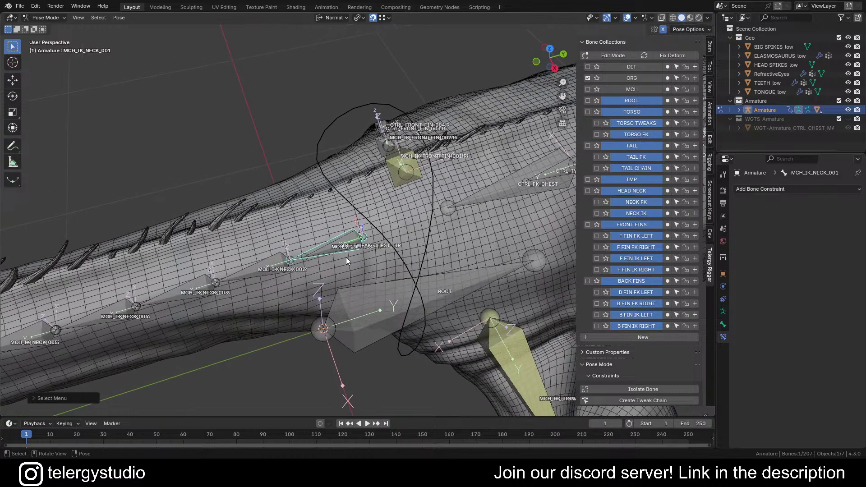
pyautogui.keyDown('alt'); pyautogui.click(337, 245); pyautogui.keyUp('alt')
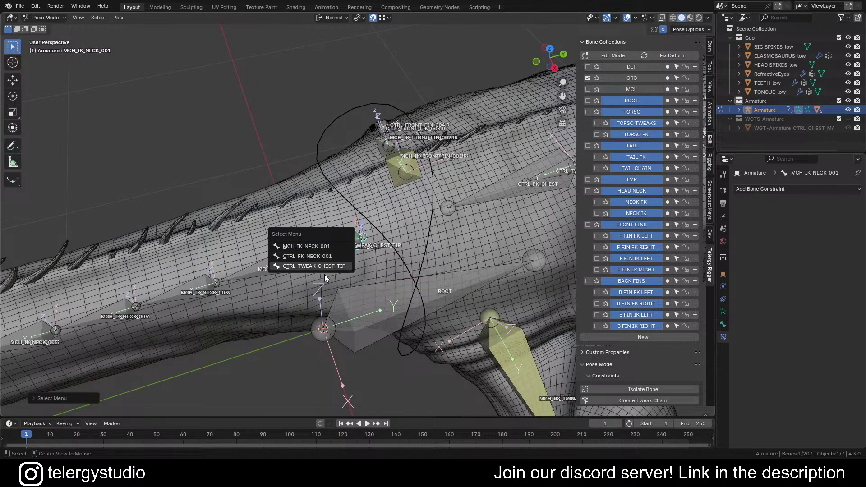
pyautogui.moveTo(351, 175); pyautogui.dragTo(312, 243, button='middle')
# Select the neck, head, jaw and tongue bones, including the overlapping ones, and open the active bone's properties.
pyautogui.moveTo(299, 243); pyautogui.dragTo(364, 281)
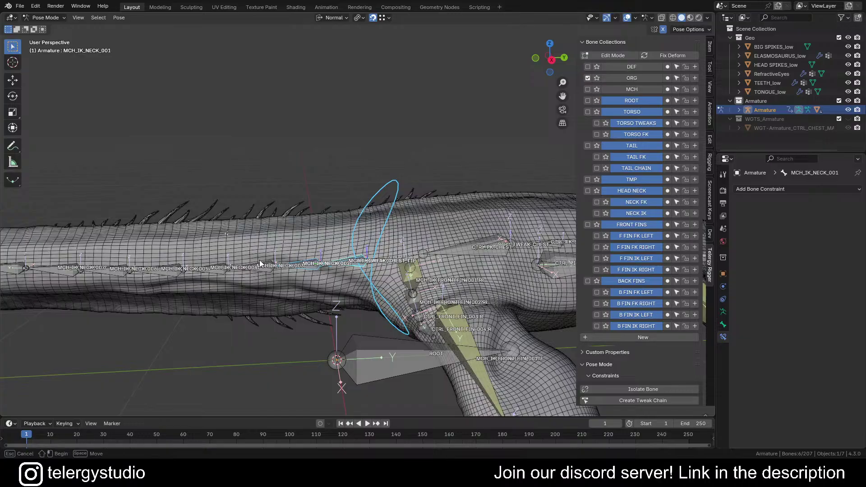
pyautogui.scroll(-3, 217, 252)
pyautogui.keyDown('shift'); pyautogui.moveTo(217, 252); pyautogui.dragTo(250, 224, button='middle'); pyautogui.keyUp('shift')
pyautogui.keyDown('shift'); pyautogui.moveTo(250, 225); pyautogui.dragTo(393, 298); pyautogui.keyUp('shift')
pyautogui.scroll(-5, 358, 280)
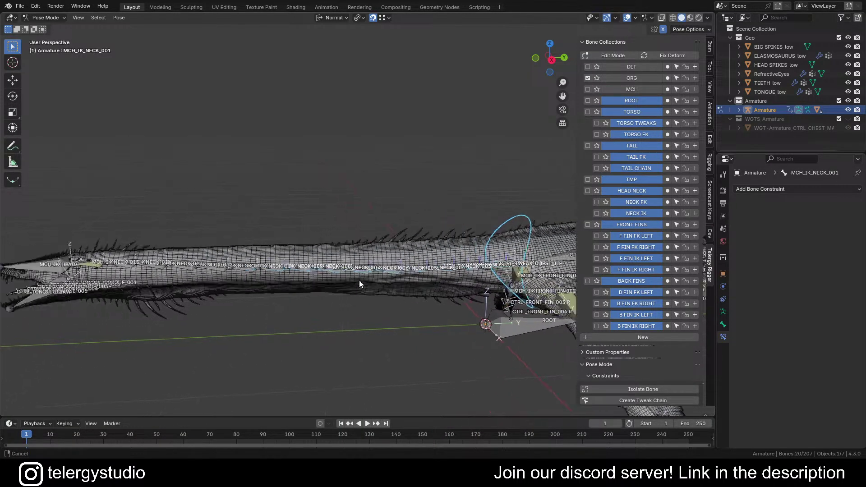
pyautogui.moveTo(105, 189); pyautogui.dragTo(538, 390)
pyautogui.keyDown('shift'); pyautogui.moveTo(450, 334); pyautogui.dragTo(361, 306, button='middle'); pyautogui.keyUp('shift')
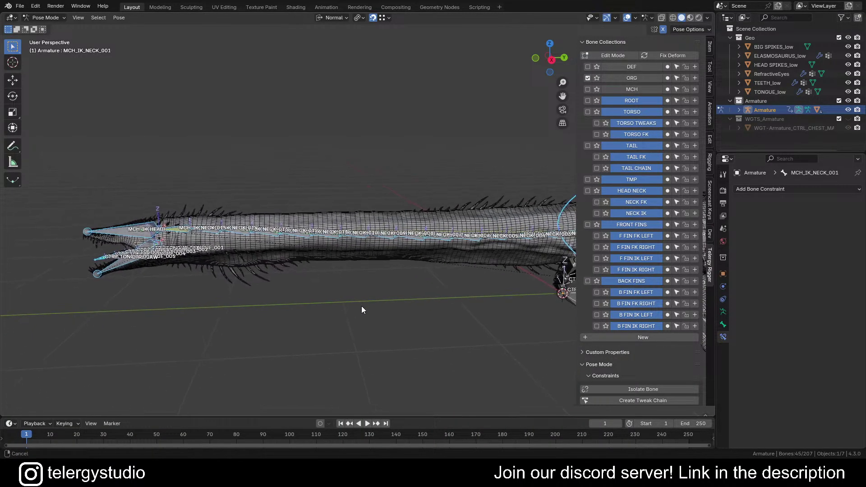
pyautogui.click(722, 325)
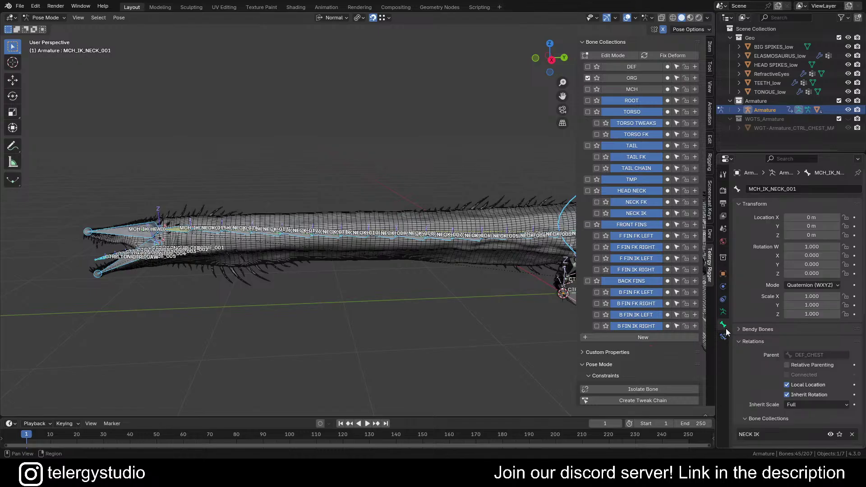
# Set the active neck bone's colour to 09 - Theme Color Set and copy it to all selected head and neck bones.
pyautogui.scroll(-8, 779, 239)
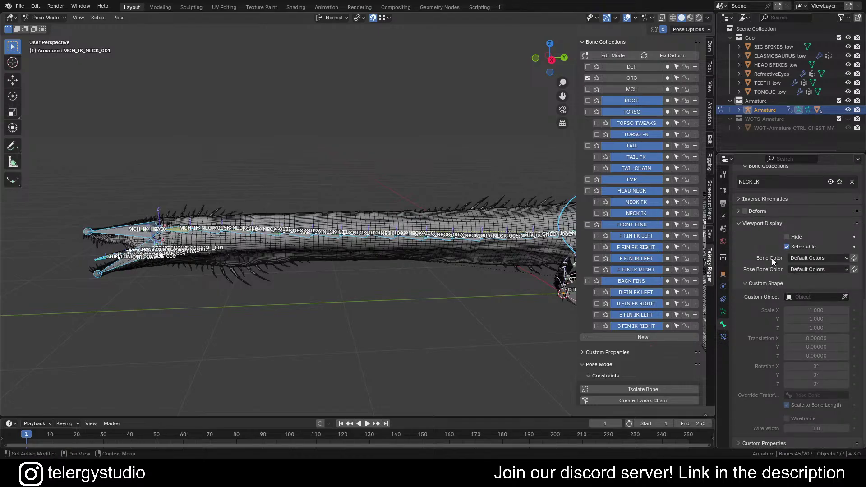
pyautogui.click(834, 257)
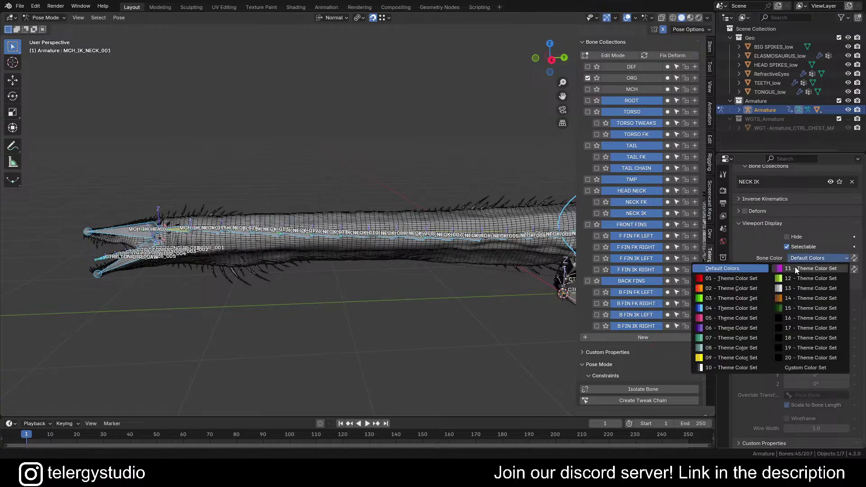
pyautogui.click(745, 357)
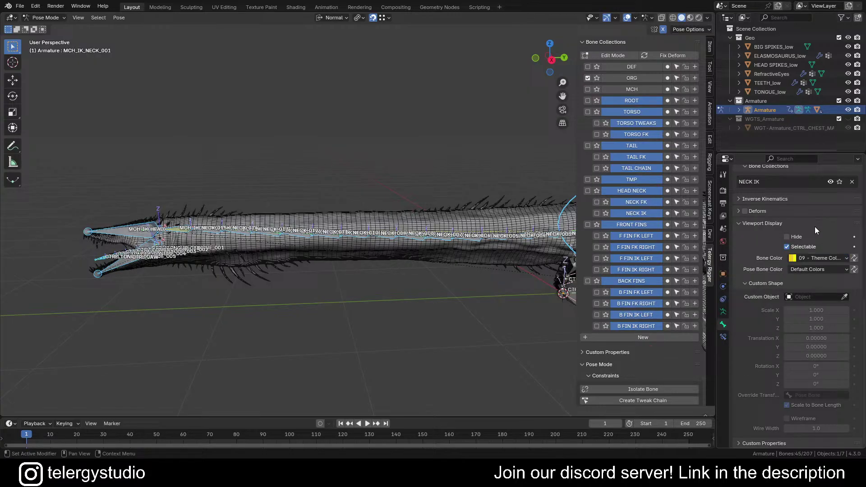
pyautogui.click(853, 259)
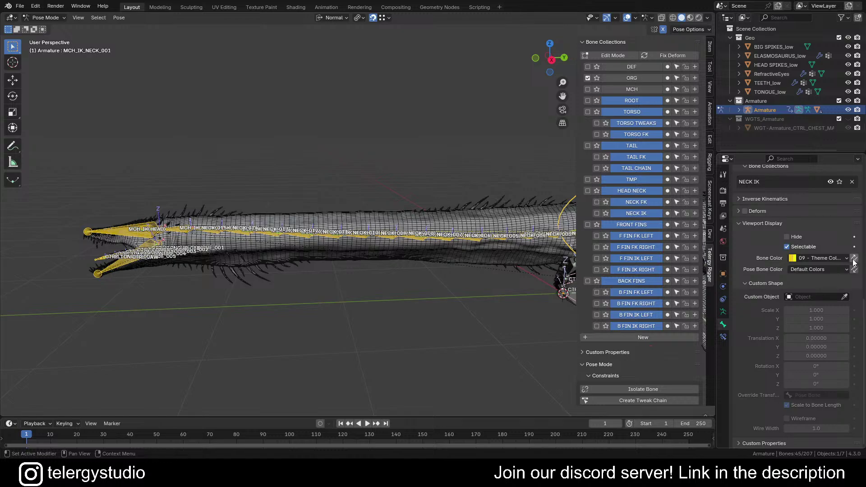
# Add the chest, spine, torso, pelvis and tail bones to the selection and copy the active bone's 09 - Theme Color Set to them.
pyautogui.moveTo(343, 252); pyautogui.dragTo(386, 247, button='middle')
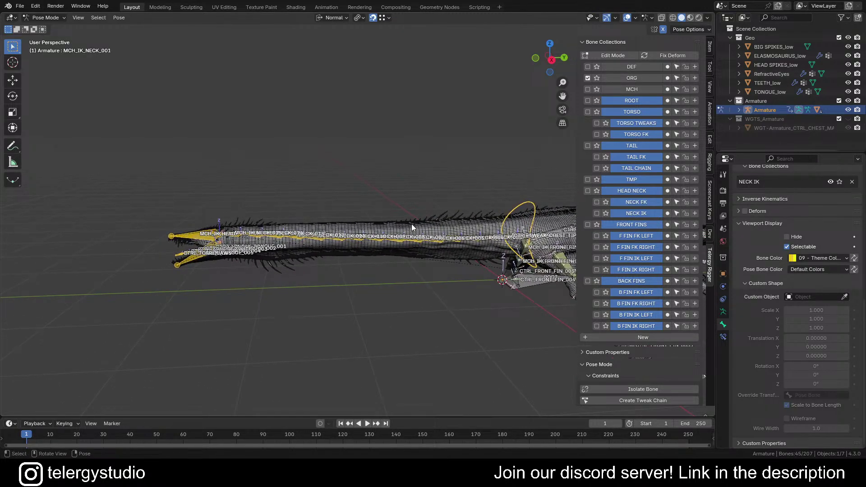
pyautogui.scroll(8, 361, 257)
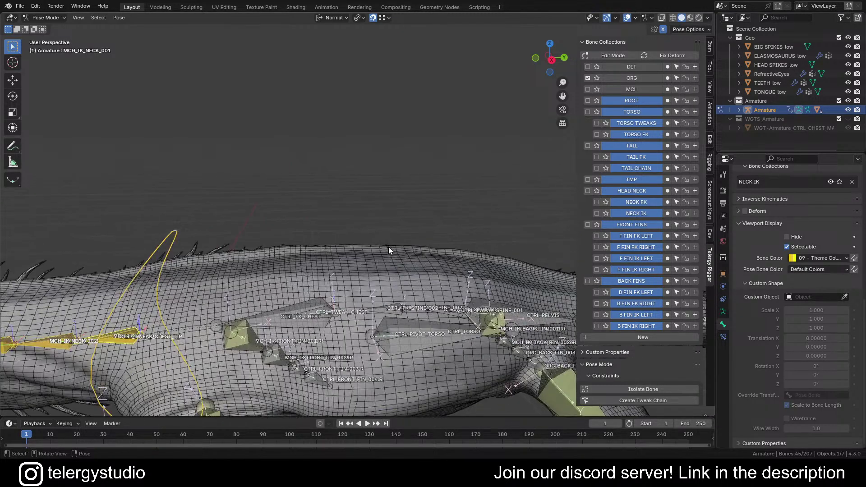
pyautogui.moveTo(389, 247); pyautogui.dragTo(293, 270, button='middle')
pyautogui.keyDown('shift'); pyautogui.click(410, 337); pyautogui.keyUp('shift')
pyautogui.scroll(3, 431, 305)
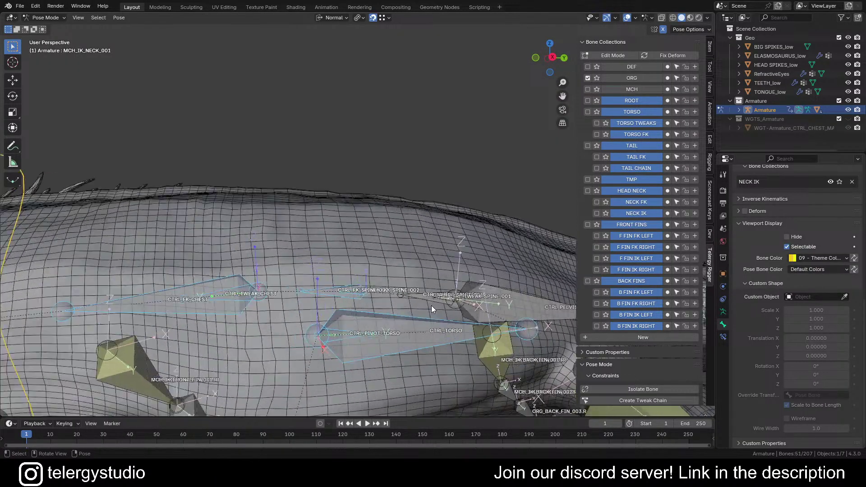
pyautogui.keyDown('shift'); pyautogui.moveTo(425, 293); pyautogui.dragTo(439, 315); pyautogui.keyUp('shift')
pyautogui.scroll(-1, 467, 302)
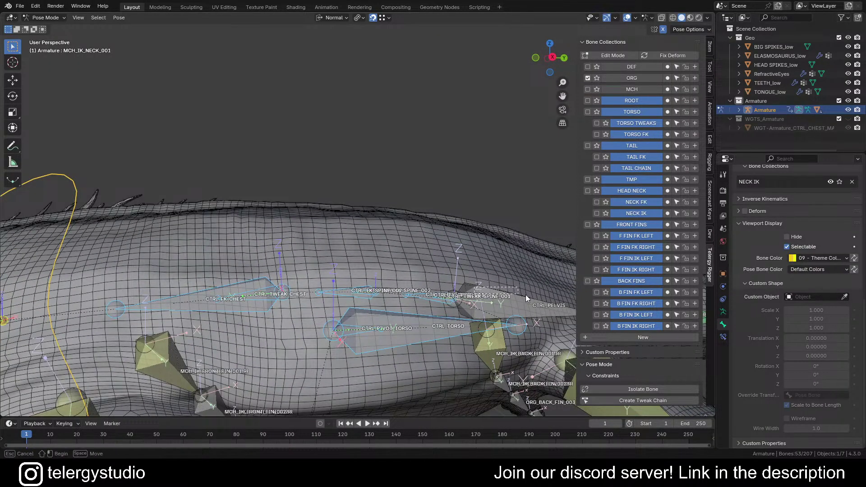
pyautogui.keyDown('shift'); pyautogui.click(471, 300); pyautogui.keyUp('shift')
pyautogui.keyDown('shift'); pyautogui.moveTo(471, 300); pyautogui.dragTo(331, 241, button='middle'); pyautogui.keyUp('shift')
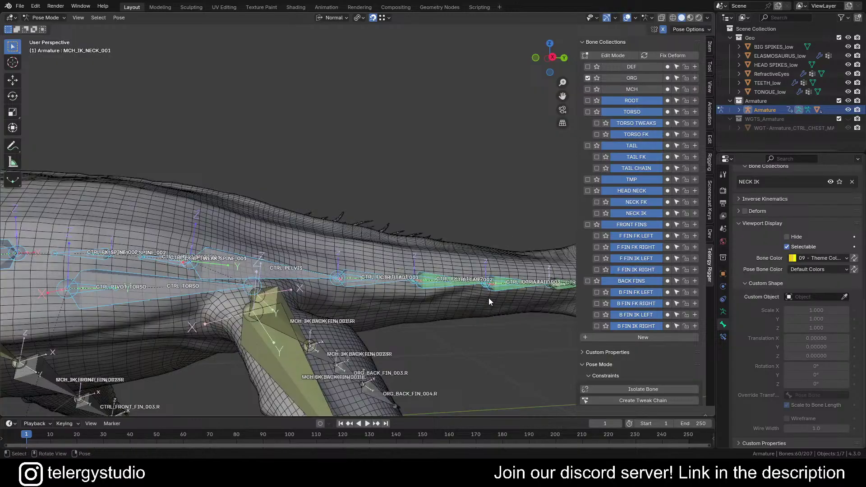
pyautogui.scroll(-1, 488, 298)
pyautogui.keyDown('shift'); pyautogui.moveTo(488, 297); pyautogui.dragTo(360, 292, button='middle'); pyautogui.keyUp('shift')
pyautogui.keyDown('shift'); pyautogui.moveTo(271, 265); pyautogui.dragTo(545, 348); pyautogui.keyUp('shift')
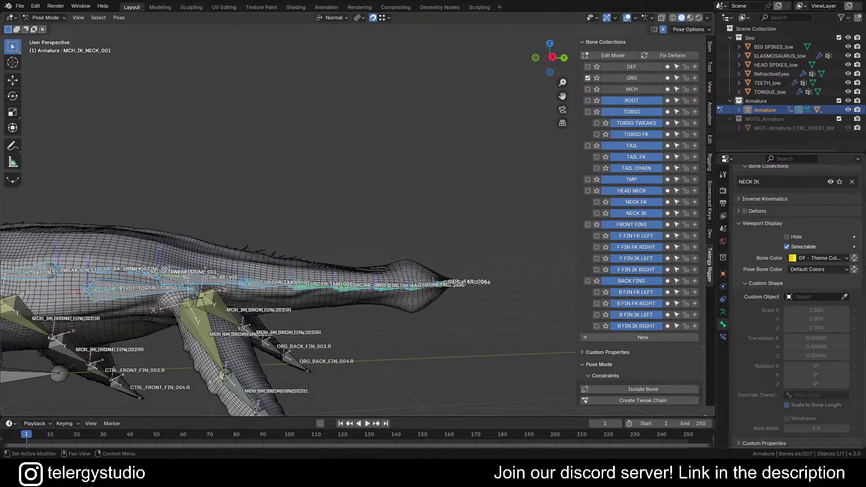
pyautogui.click(853, 257)
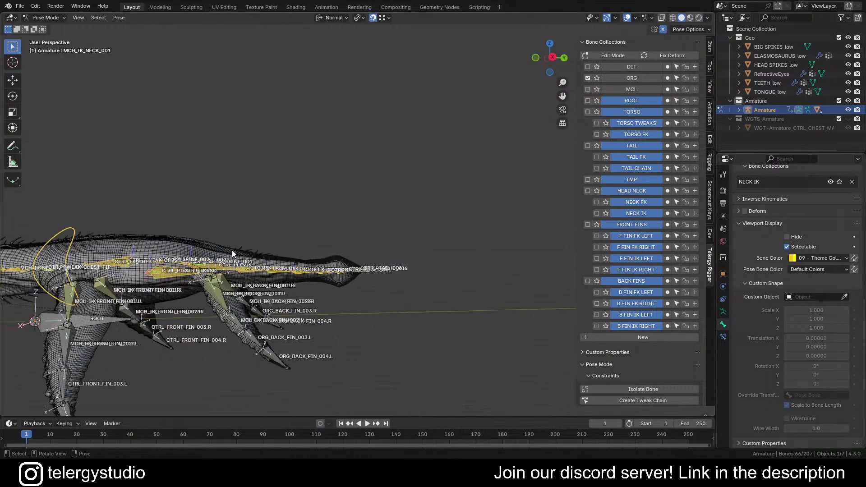
pyautogui.moveTo(231, 250); pyautogui.dragTo(259, 374, button='middle')
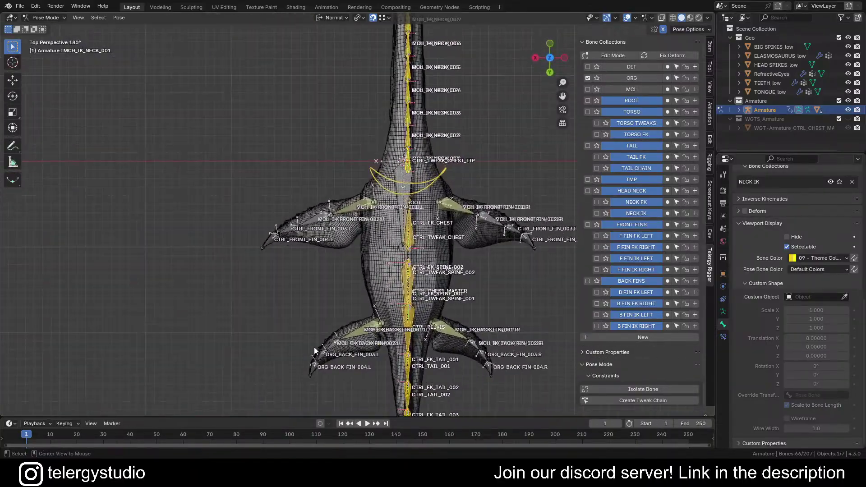
pyautogui.keyDown('shift'); pyautogui.moveTo(315, 350); pyautogui.dragTo(347, 249, button='middle'); pyautogui.keyUp('shift')
pyautogui.scroll(3, 306, 149)
pyautogui.press('b')
pyautogui.moveTo(265, 128); pyautogui.dragTo(398, 239)
pyautogui.scroll(-3, 335, 208)
pyautogui.keyDown('shift'); pyautogui.moveTo(346, 242); pyautogui.dragTo(285, 140, button='middle'); pyautogui.keyUp('shift')
pyautogui.moveTo(211, 142); pyautogui.dragTo(339, 291)
pyautogui.keyDown('shift'); pyautogui.moveTo(350, 233); pyautogui.dragTo(308, 313, button='middle'); pyautogui.keyUp('shift')
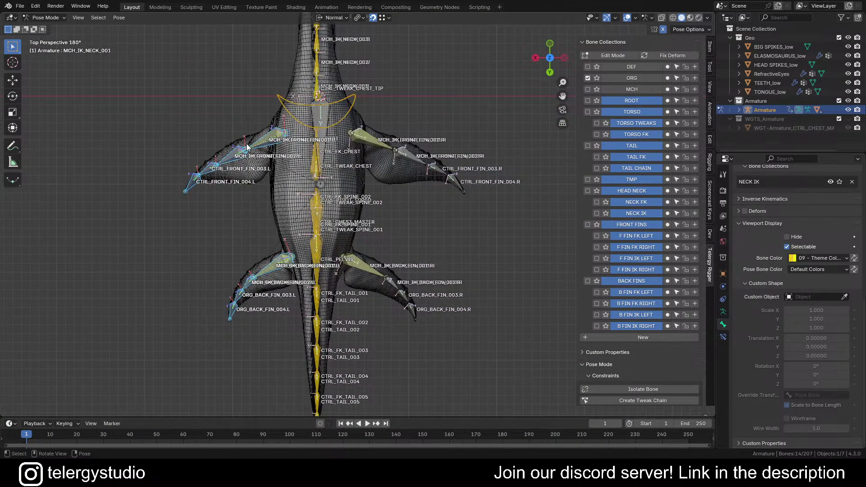
# Batch rename the ORG_BACK_FIN_003 and ORG_BACK_FIN_004 bones on both sides, replacing ORG with CTRL.
pyautogui.scroll(4, 243, 300)
pyautogui.moveTo(251, 302)
pyautogui.mouseDown(button='middle')
pyautogui.moveTo(293, 247)
pyautogui.moveTo(255, 294)
pyautogui.mouseUp(button='middle')
pyautogui.click(241, 285)
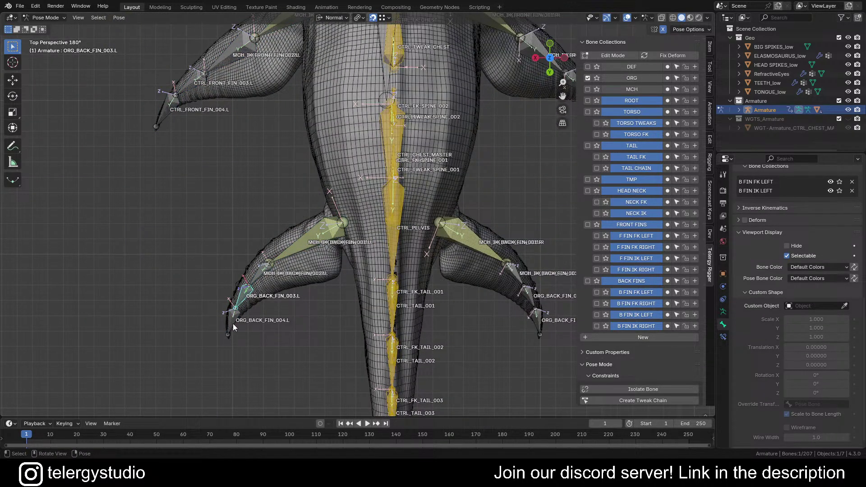
pyautogui.keyDown('shift'); pyautogui.click(232, 323); pyautogui.keyUp('shift')
pyautogui.scroll(-2, 234, 321)
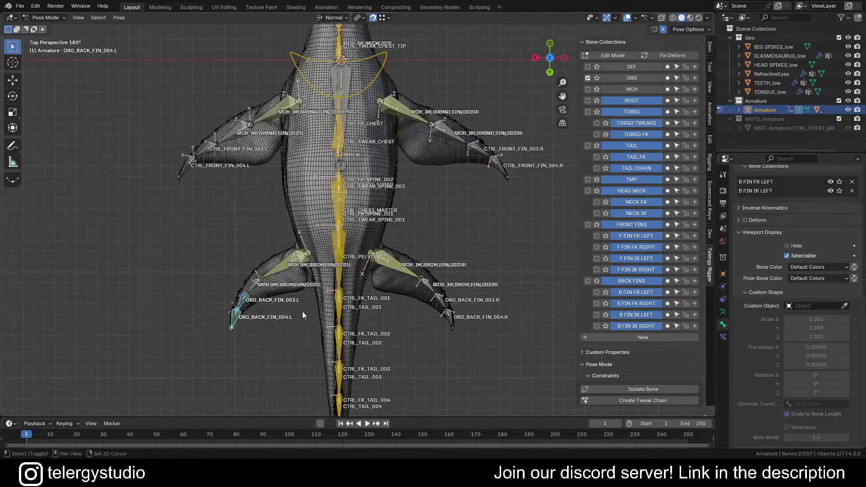
pyautogui.keyDown('shift'); pyautogui.moveTo(302, 311); pyautogui.dragTo(265, 301, button='middle'); pyautogui.keyUp('shift')
pyautogui.keyDown('shift'); pyautogui.click(403, 292); pyautogui.keyUp('shift')
pyautogui.keyDown('shift'); pyautogui.click(412, 309); pyautogui.keyUp('shift')
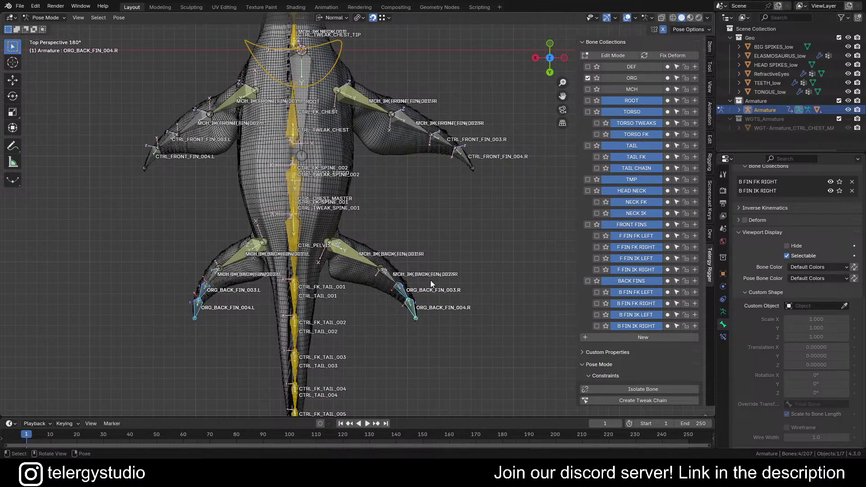
pyautogui.keyDown('shift'); pyautogui.moveTo(430, 280); pyautogui.dragTo(348, 288, button='middle'); pyautogui.keyUp('shift')
pyautogui.hotkey('ctrl', 'F2')
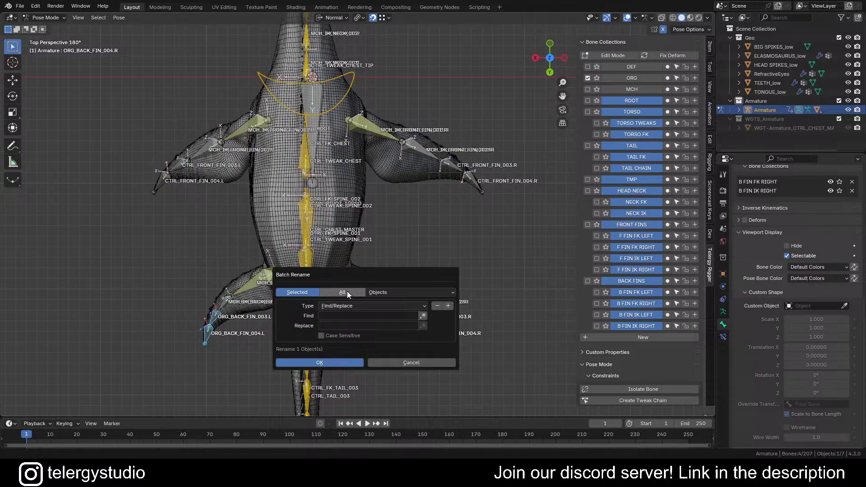
pyautogui.click(413, 292)
pyautogui.click(452, 350)
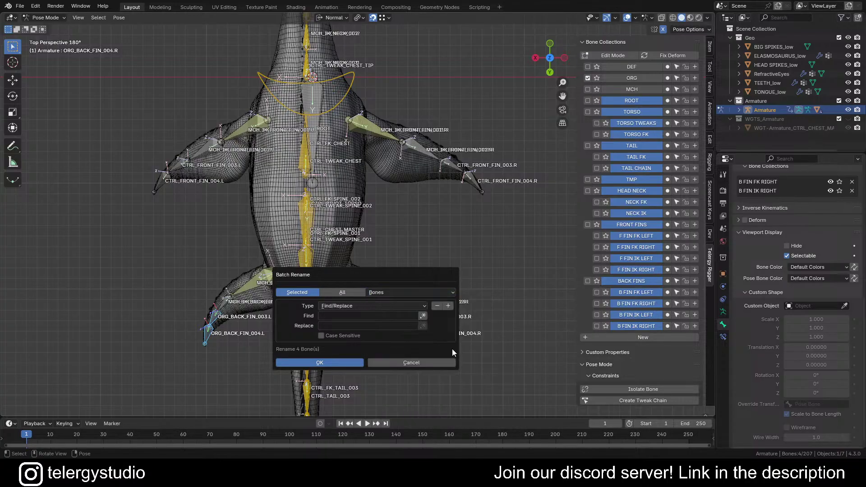
pyautogui.click(363, 315)
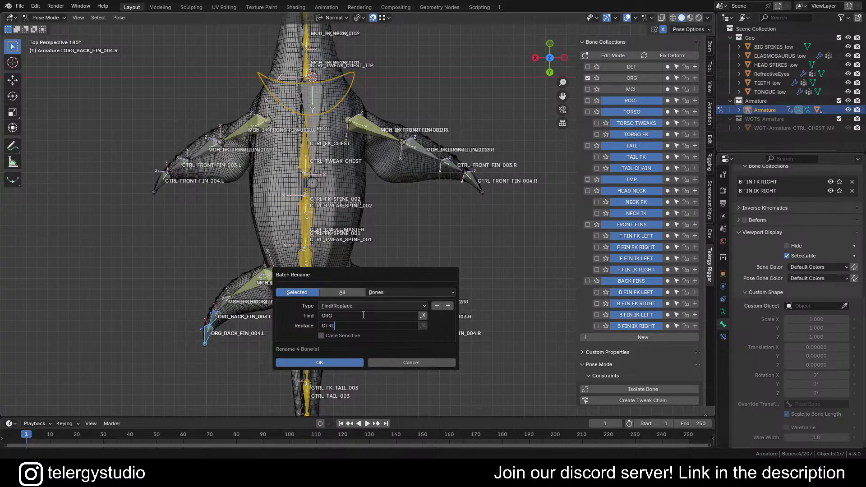
pyautogui.press('Return')
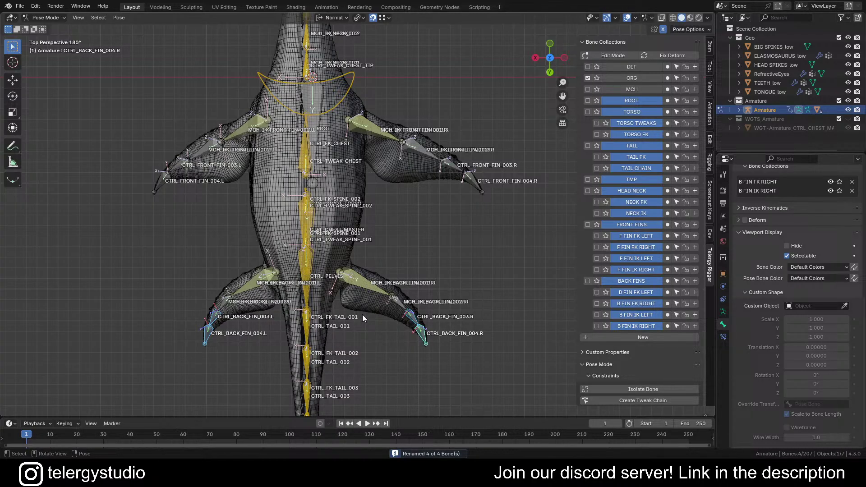
# Select all the left front and back fin bones and give them the bone colour 01 - Theme Color Set.
pyautogui.keyDown('shift'); pyautogui.moveTo(304, 253); pyautogui.dragTo(354, 231, button='middle'); pyautogui.keyUp('shift')
pyautogui.moveTo(117, 49); pyautogui.dragTo(264, 122)
pyautogui.keyDown('shift'); pyautogui.moveTo(150, 212); pyautogui.dragTo(297, 374); pyautogui.keyUp('shift')
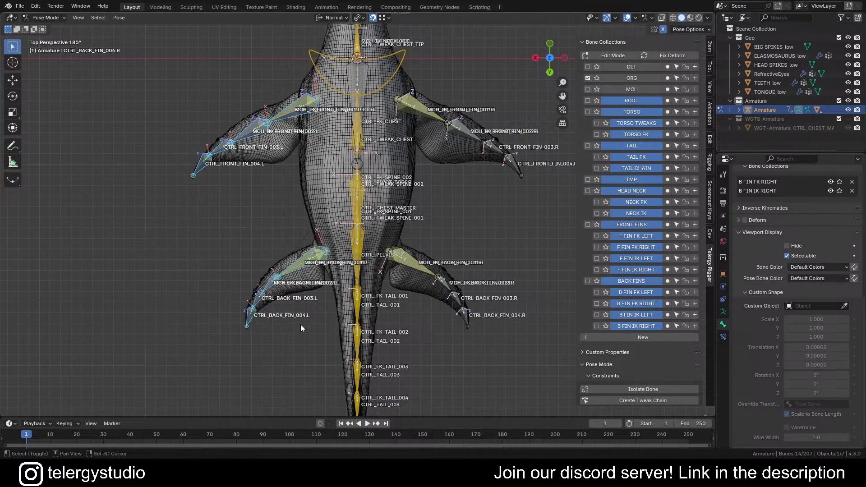
pyautogui.keyDown('shift'); pyautogui.moveTo(300, 323); pyautogui.dragTo(283, 318, button='middle'); pyautogui.keyUp('shift')
pyautogui.click(806, 267)
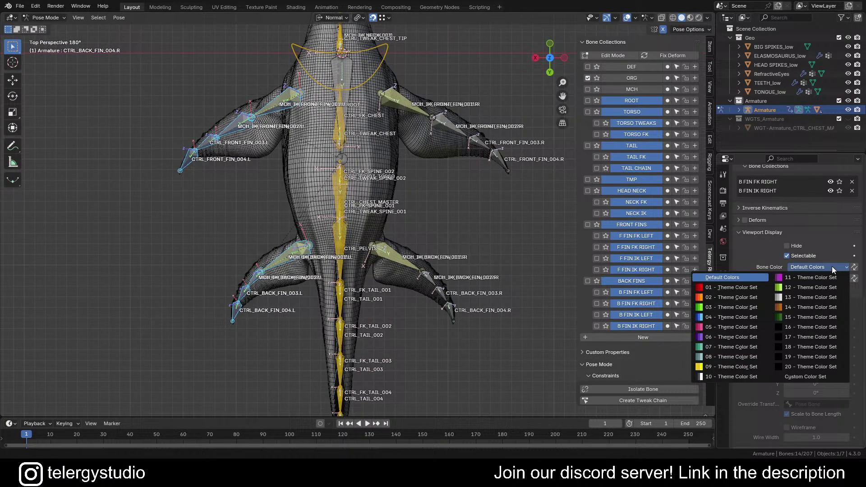
pyautogui.click(723, 288)
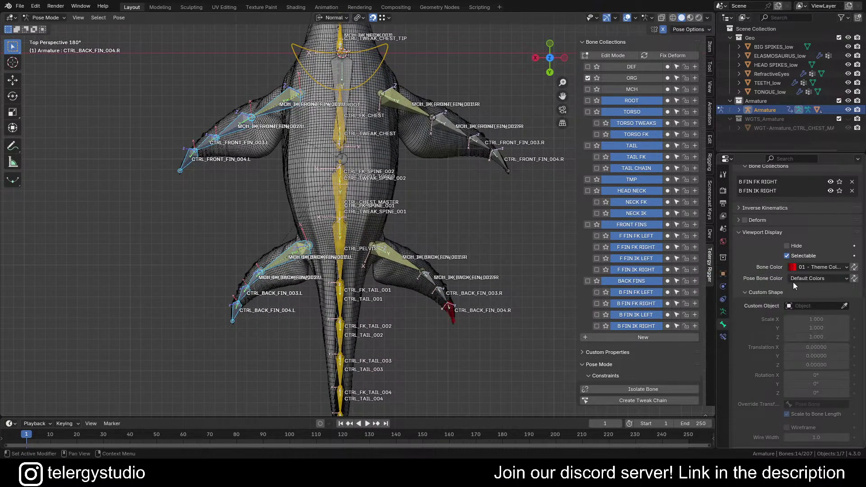
pyautogui.click(853, 267)
# Select all the right front and back fin bones and give them the bone colour 04 - Theme Color Set.
pyautogui.scroll(-1, 521, 194)
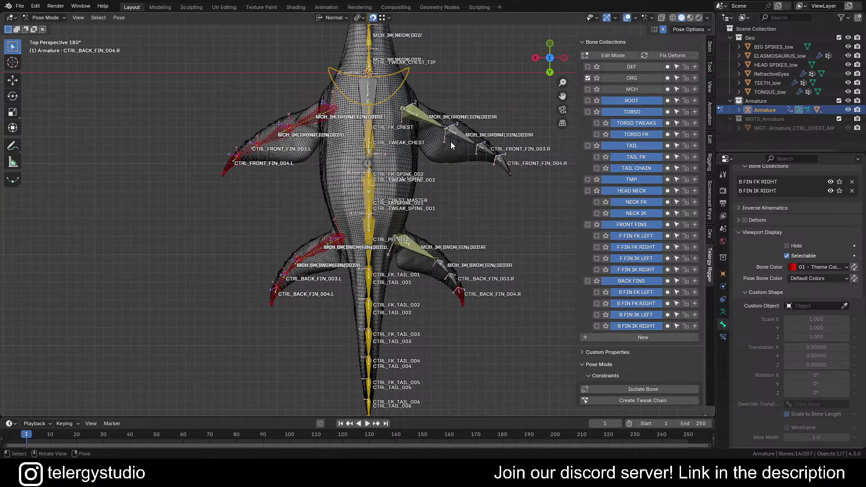
pyautogui.click(419, 114)
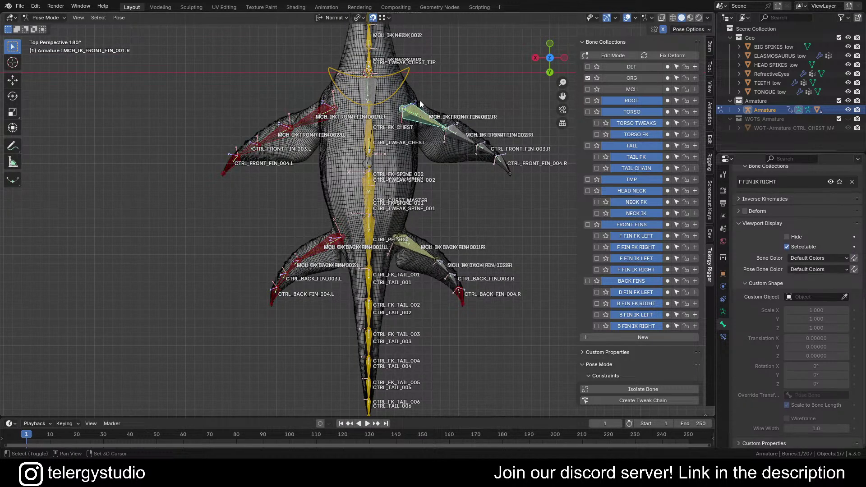
pyautogui.keyDown('shift'); pyautogui.click(413, 223); pyautogui.keyUp('shift')
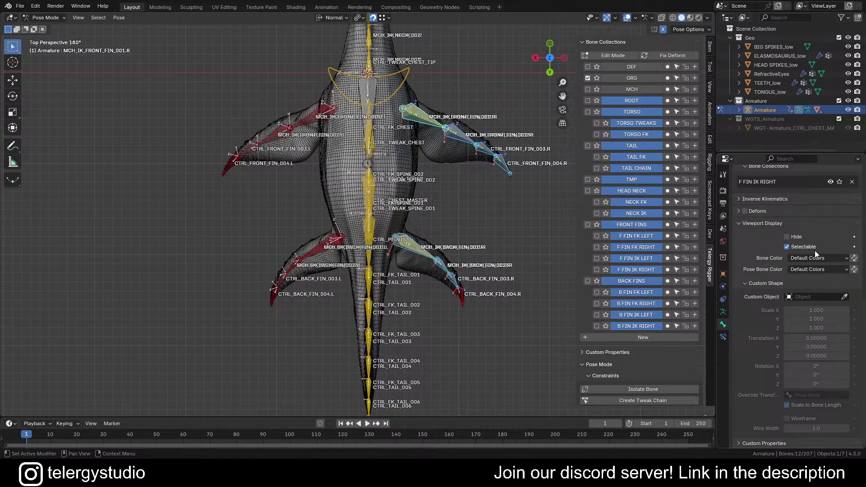
pyautogui.click(844, 260)
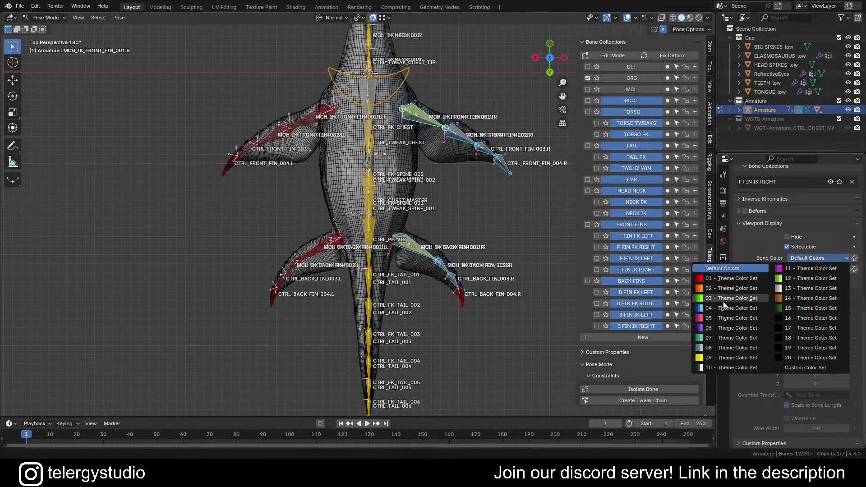
pyautogui.click(738, 308)
pyautogui.click(853, 258)
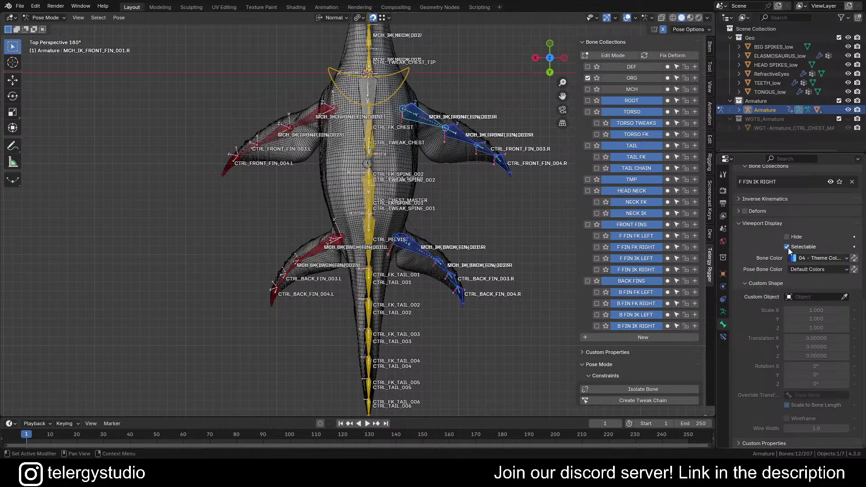
# Set the ROOT bone's colour to 10 - Theme Color Set.
pyautogui.click(469, 223)
pyautogui.moveTo(469, 223); pyautogui.dragTo(313, 282, button='middle')
pyautogui.click(305, 198)
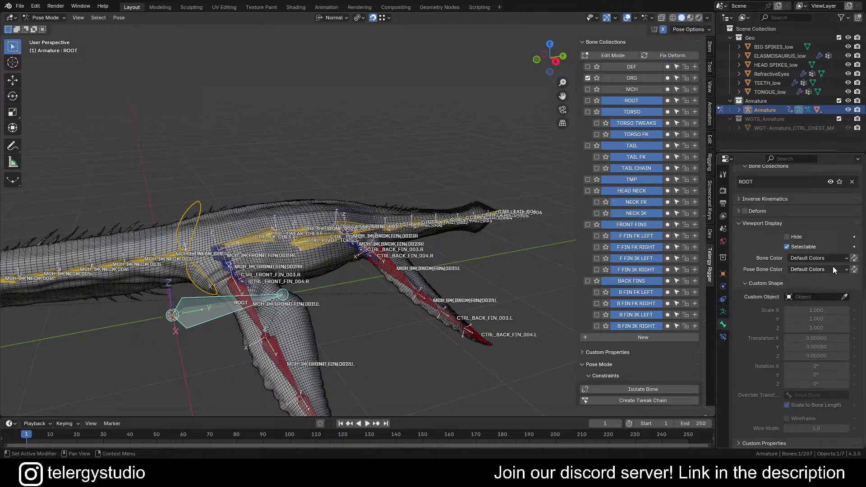
pyautogui.click(842, 258)
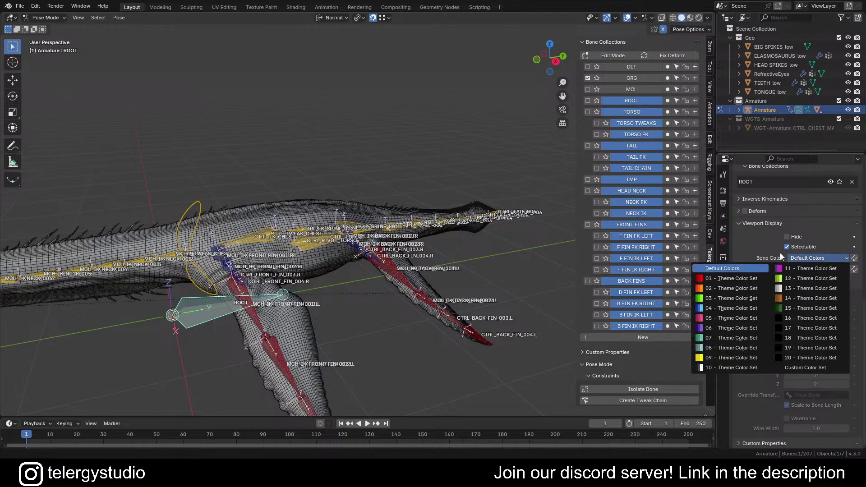
pyautogui.click(732, 366)
# Select every bone with TWEAK in its name using Select Bones By Name.
pyautogui.moveTo(496, 298); pyautogui.dragTo(346, 274, button='middle')
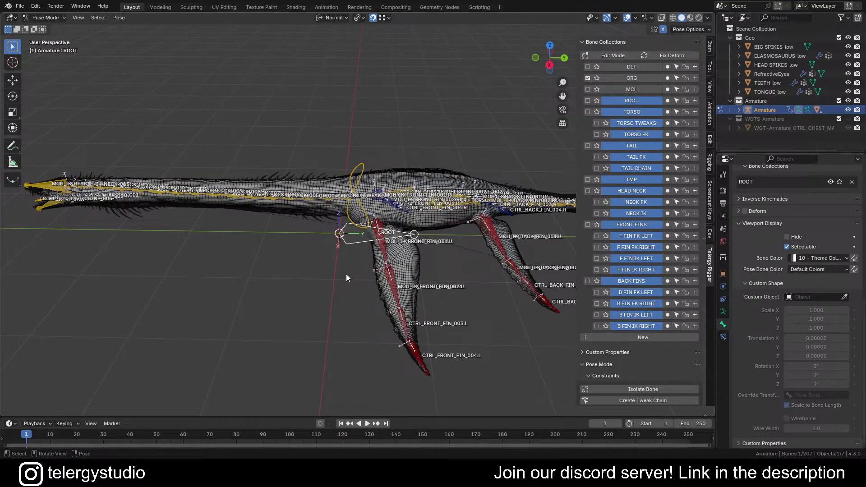
pyautogui.scroll(3, 421, 182)
pyautogui.moveTo(420, 182)
pyautogui.mouseDown(button='middle')
pyautogui.moveTo(395, 189)
pyautogui.moveTo(432, 187)
pyautogui.moveTo(424, 187)
pyautogui.mouseUp(button='middle')
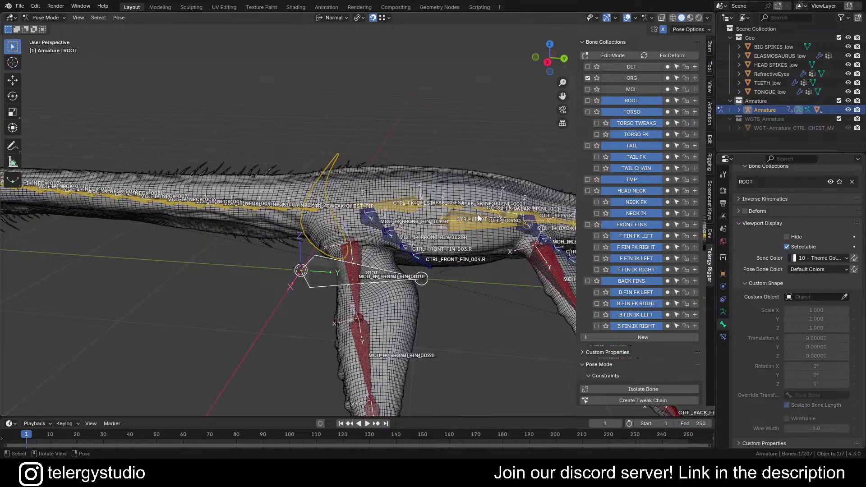
pyautogui.moveTo(451, 214); pyautogui.dragTo(426, 250, button='middle')
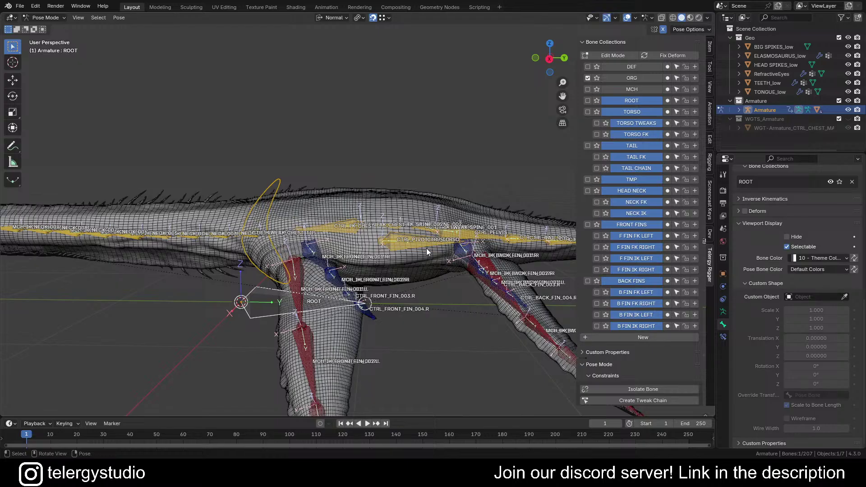
pyautogui.hotkey('ctrl', 'f')
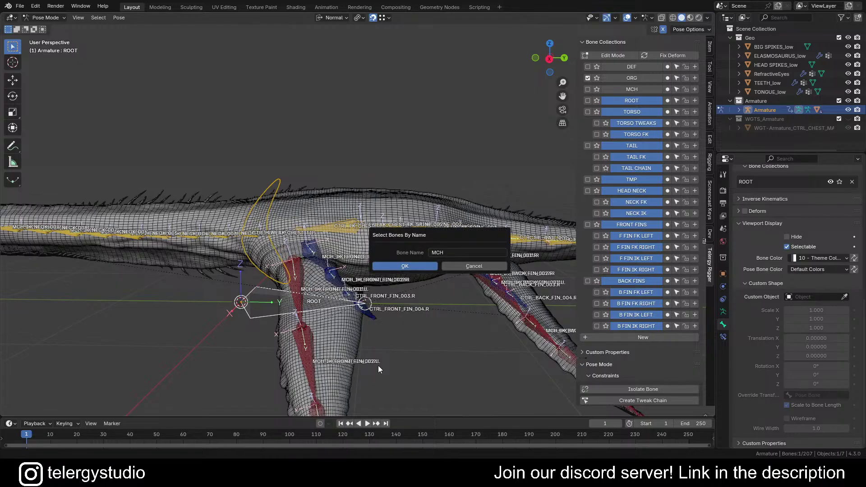
pyautogui.click(459, 256)
pyautogui.write('TWEAK')
pyautogui.press('Return')
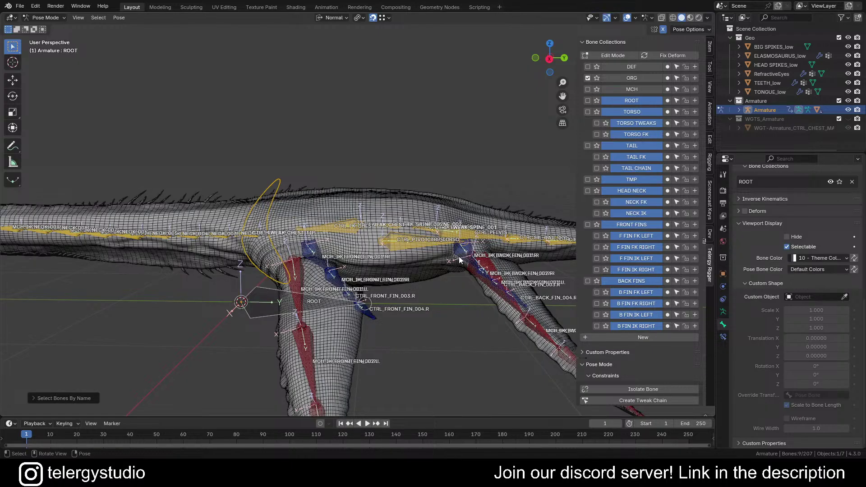
# Hide every bone except the selected TWEAK bones, and remove the tongue tweak bones from the selection.
pyautogui.moveTo(428, 228); pyautogui.dragTo(408, 230, button='middle')
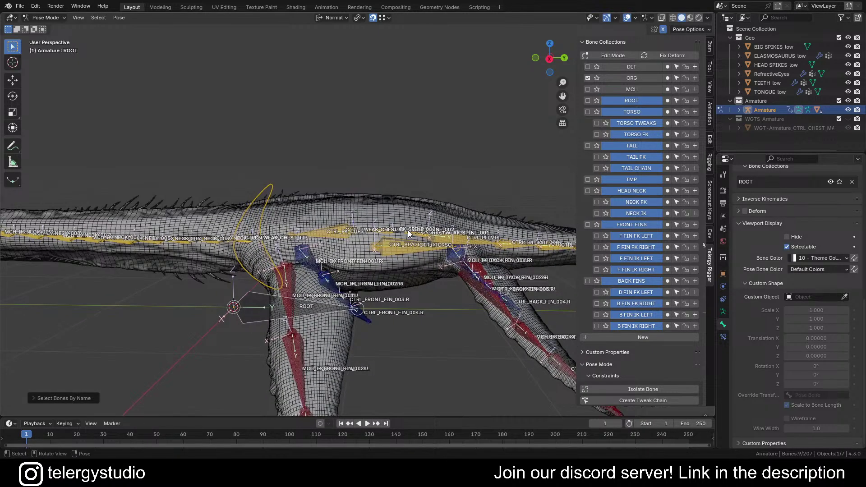
pyautogui.hotkey('shift', 'h')
pyautogui.moveTo(364, 203); pyautogui.dragTo(195, 228, button='middle')
pyautogui.scroll(-5, 195, 228)
pyautogui.scroll(5, 151, 193)
pyautogui.moveTo(151, 193); pyautogui.dragTo(278, 204, button='middle')
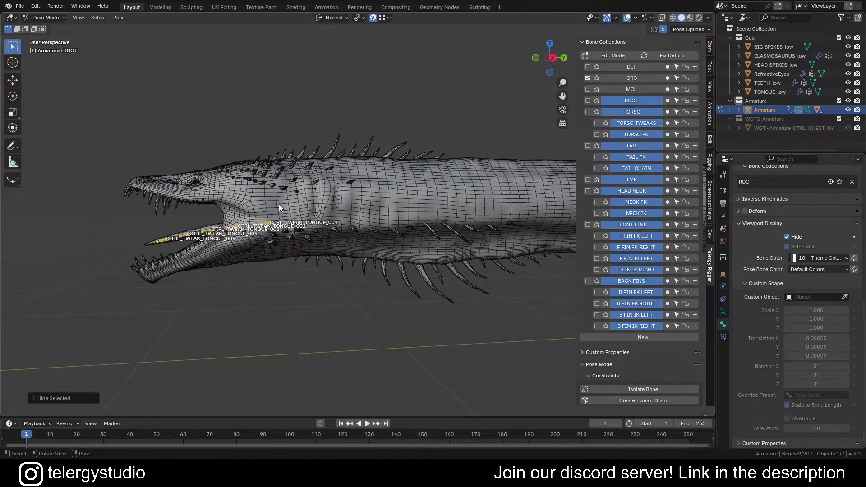
pyautogui.scroll(-2, 390, 213)
pyautogui.click(144, 201)
pyautogui.moveTo(441, 340); pyautogui.dragTo(229, 280, button='middle')
pyautogui.scroll(-5, 188, 227)
pyautogui.keyDown('shift'); pyautogui.moveTo(188, 228); pyautogui.dragTo(323, 272, button='middle'); pyautogui.keyUp('shift')
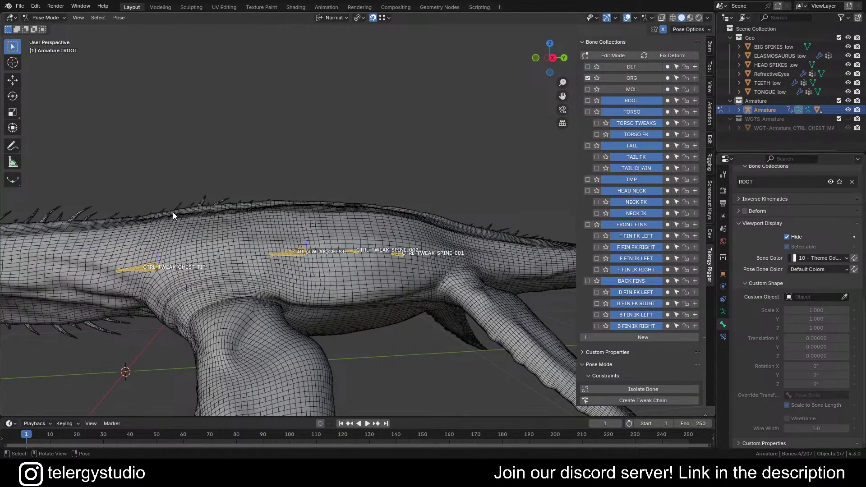
# Set the chest and spine tweak bones' colour to 03 - Theme Color Set, copying it from CTRL_TWEAK_SPINE_001 to the other selected bones.
pyautogui.moveTo(84, 197); pyautogui.dragTo(369, 305)
pyautogui.moveTo(561, 382); pyautogui.dragTo(454, 341)
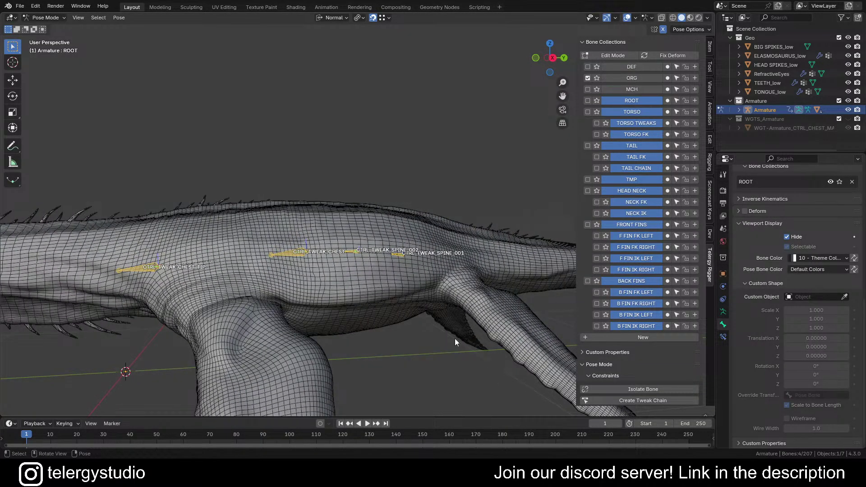
pyautogui.keyDown('shift'); pyautogui.click(399, 253); pyautogui.keyUp('shift')
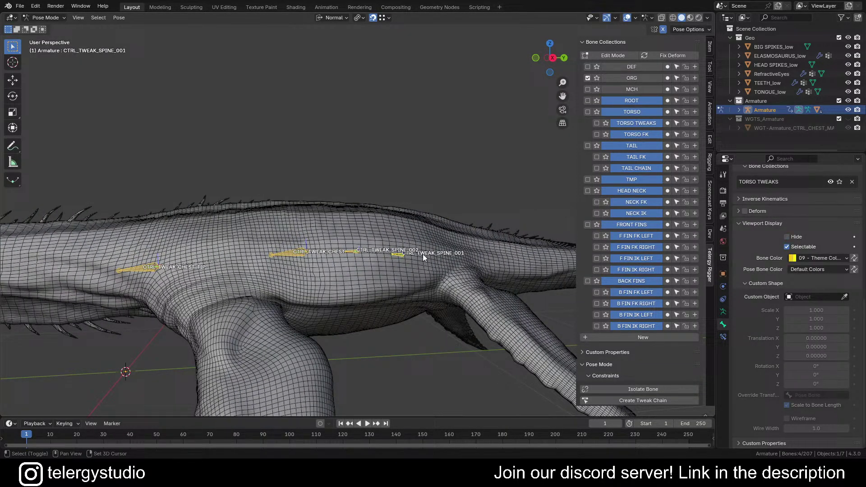
pyautogui.click(823, 259)
pyautogui.click(731, 297)
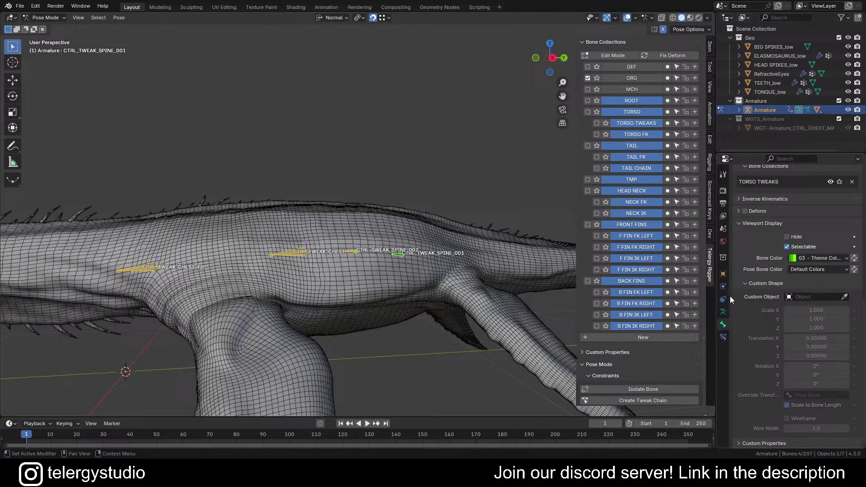
pyautogui.click(854, 259)
pyautogui.press('KP_Decimal')
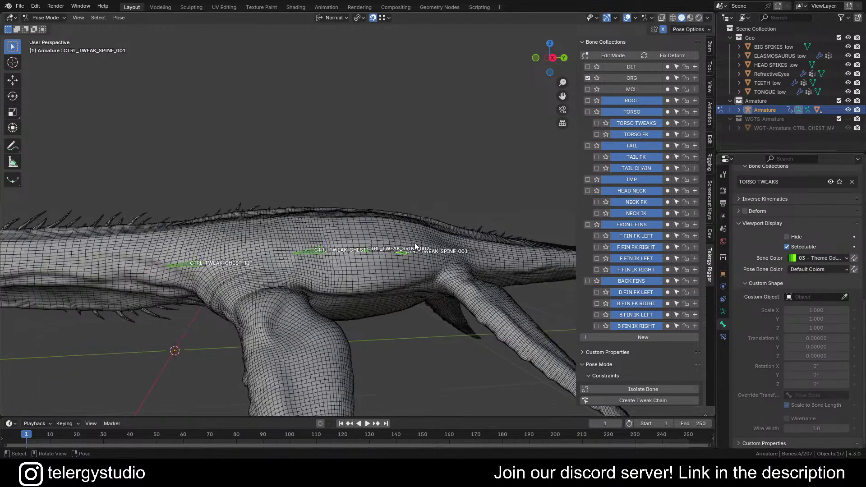
# Reveal all hidden bones and clear the bone selection.
pyautogui.hotkey('alt', 'h')
pyautogui.hotkey('alt', 'a')
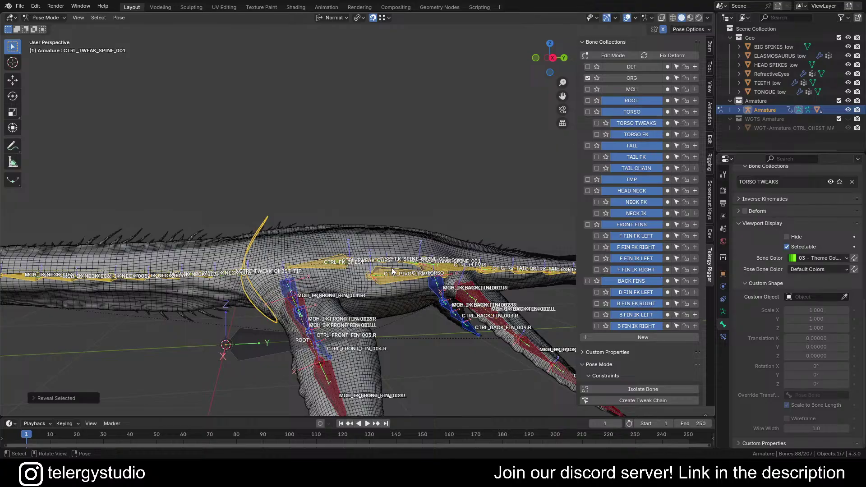
pyautogui.moveTo(391, 267); pyautogui.dragTo(415, 307, button='middle')
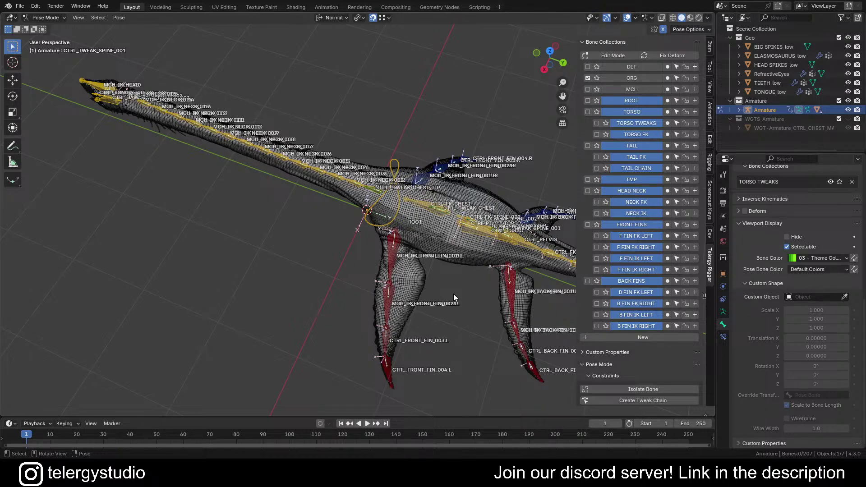
# Examine the colour-coded rig and compare the CTRL_FK_CHEST bone with the custom shape of CTRL_CHEST_MASTER.
pyautogui.moveTo(454, 296); pyautogui.dragTo(413, 193, button='middle')
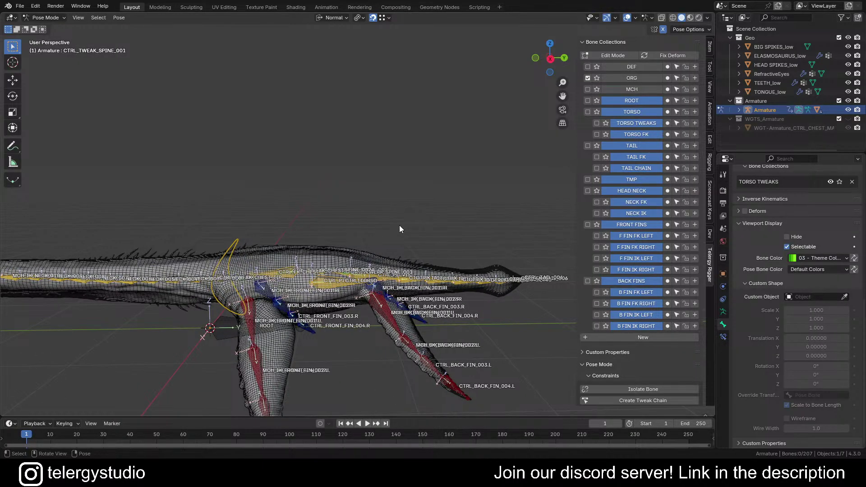
pyautogui.scroll(5, 236, 234)
pyautogui.moveTo(250, 319); pyautogui.dragTo(325, 267, button='middle')
pyautogui.click(265, 215)
pyautogui.click(362, 256)
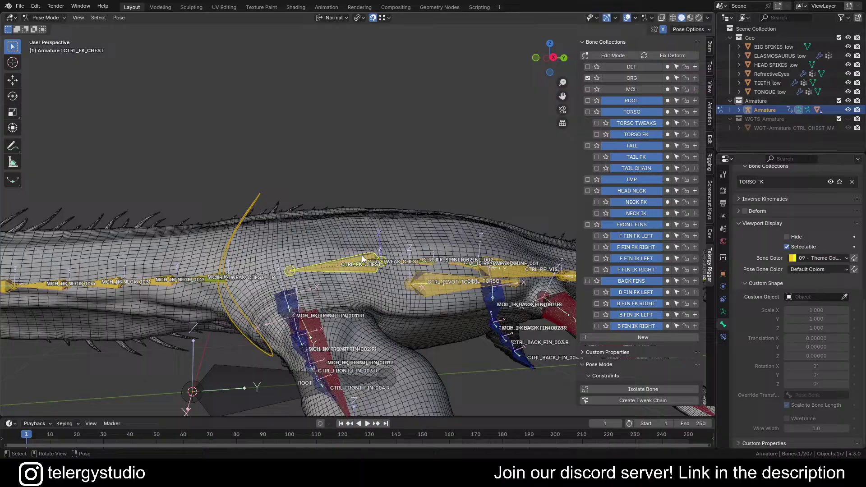
pyautogui.click(257, 205)
pyautogui.moveTo(257, 205); pyautogui.dragTo(262, 268, button='middle')
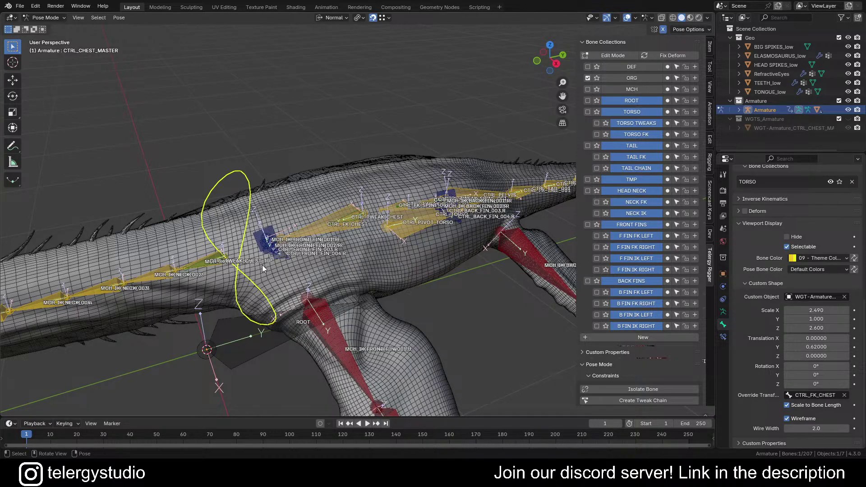
# Select CTRL_TAIL_001 in an orthographic side view of the tail and open the Bone Widget shape library.
pyautogui.moveTo(262, 264); pyautogui.dragTo(534, 135, button='middle')
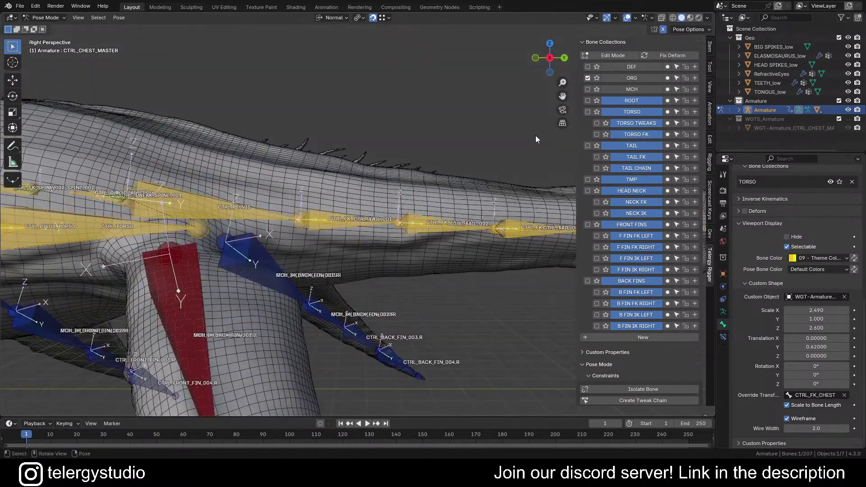
pyautogui.moveTo(474, 204); pyautogui.dragTo(482, 197, button='middle')
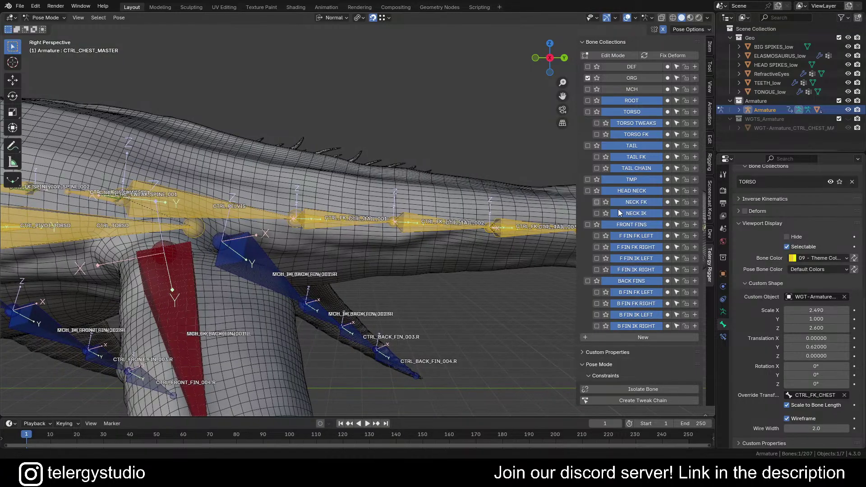
pyautogui.click(707, 167)
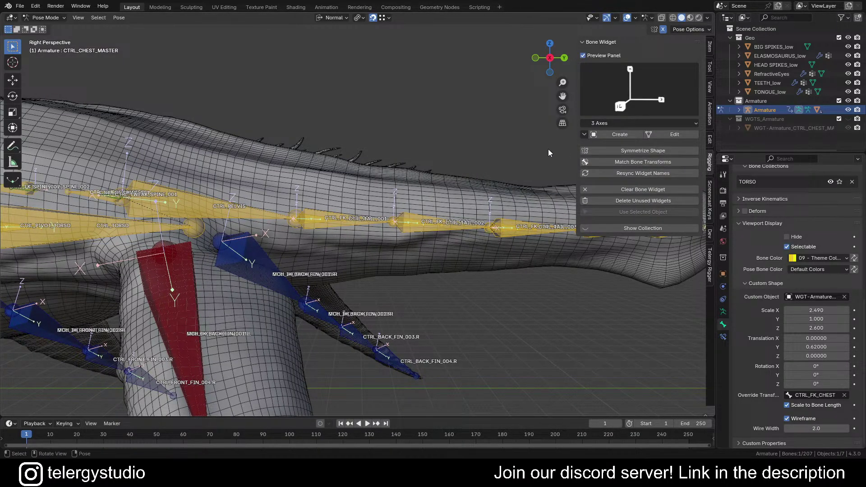
pyautogui.moveTo(547, 148); pyautogui.dragTo(383, 173, button='middle')
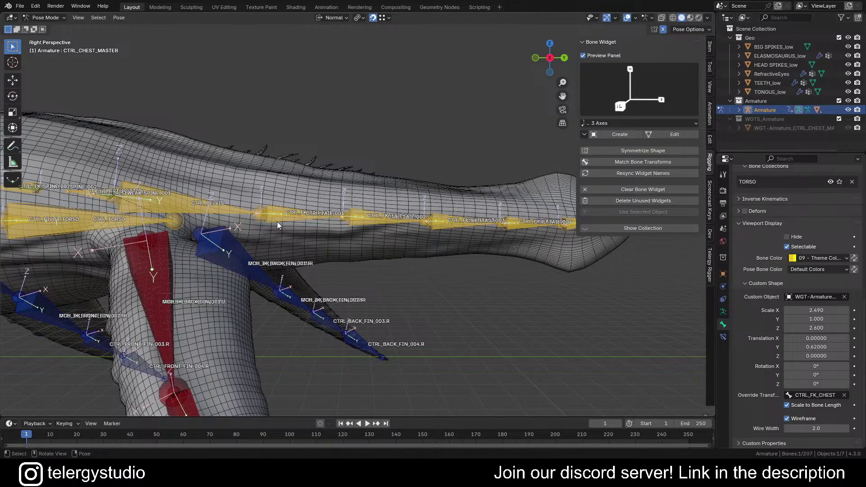
pyautogui.click(319, 221)
pyautogui.moveTo(408, 159); pyautogui.dragTo(406, 260, button='middle')
pyautogui.click(559, 127)
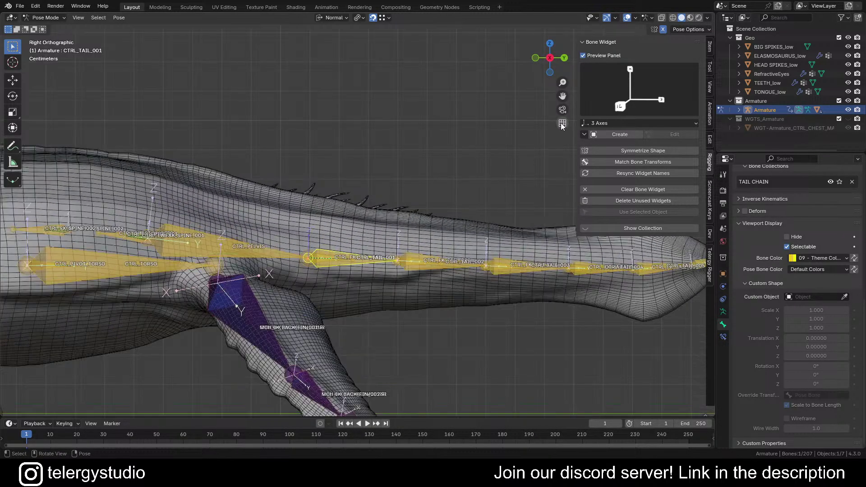
pyautogui.keyDown('shift'); pyautogui.moveTo(449, 144); pyautogui.dragTo(338, 249, button='middle'); pyautogui.keyUp('shift')
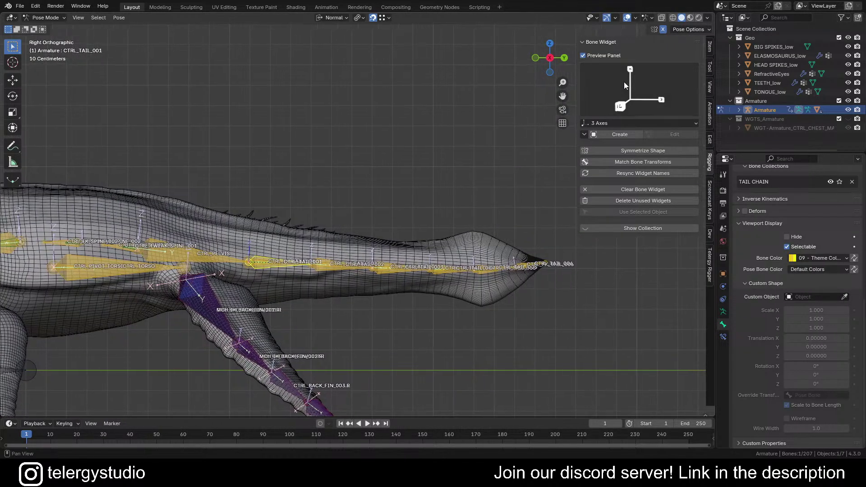
pyautogui.click(630, 80)
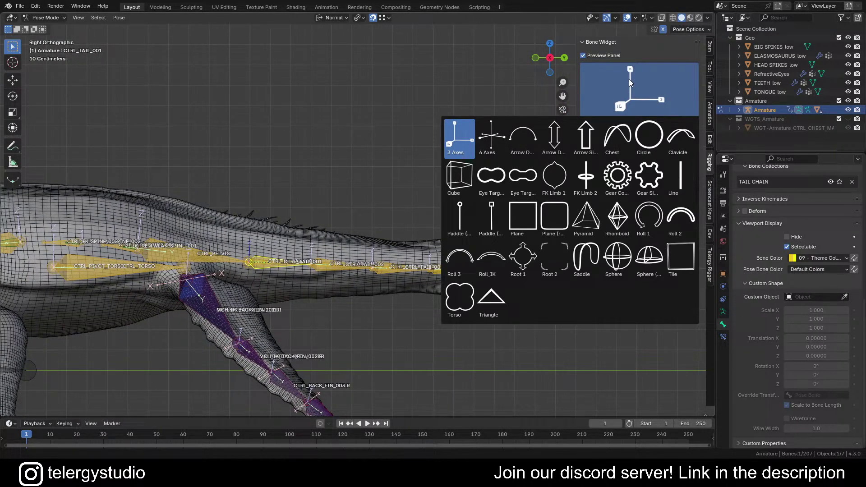